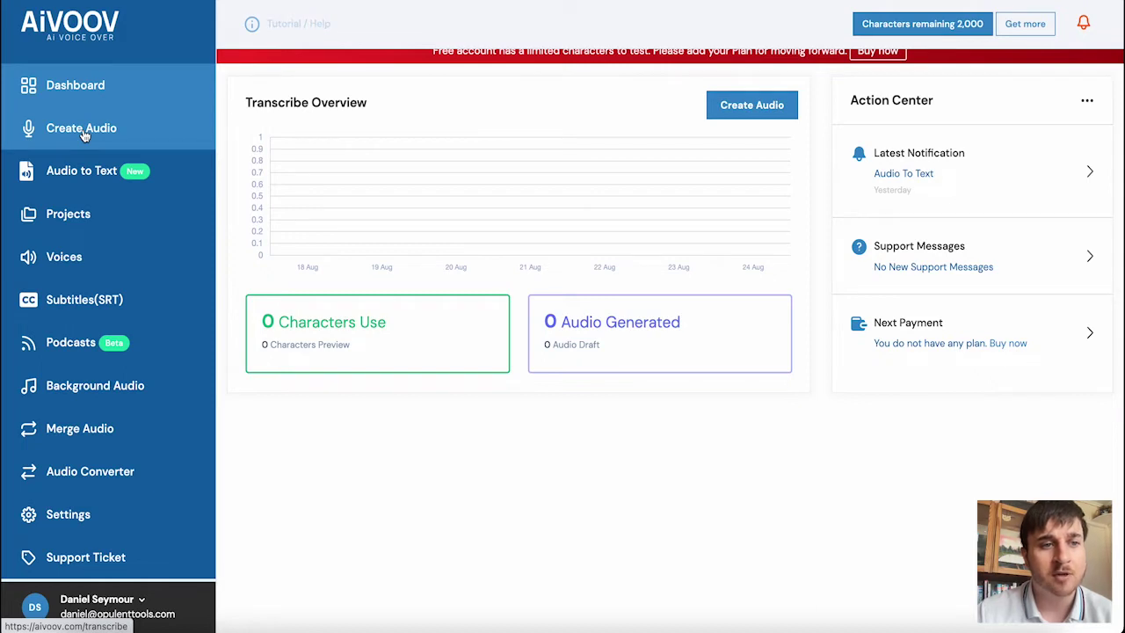
Go to the Files page for created audio, which has no transcribed records.
{"action": "left_click", "coordinate": [83, 132]}
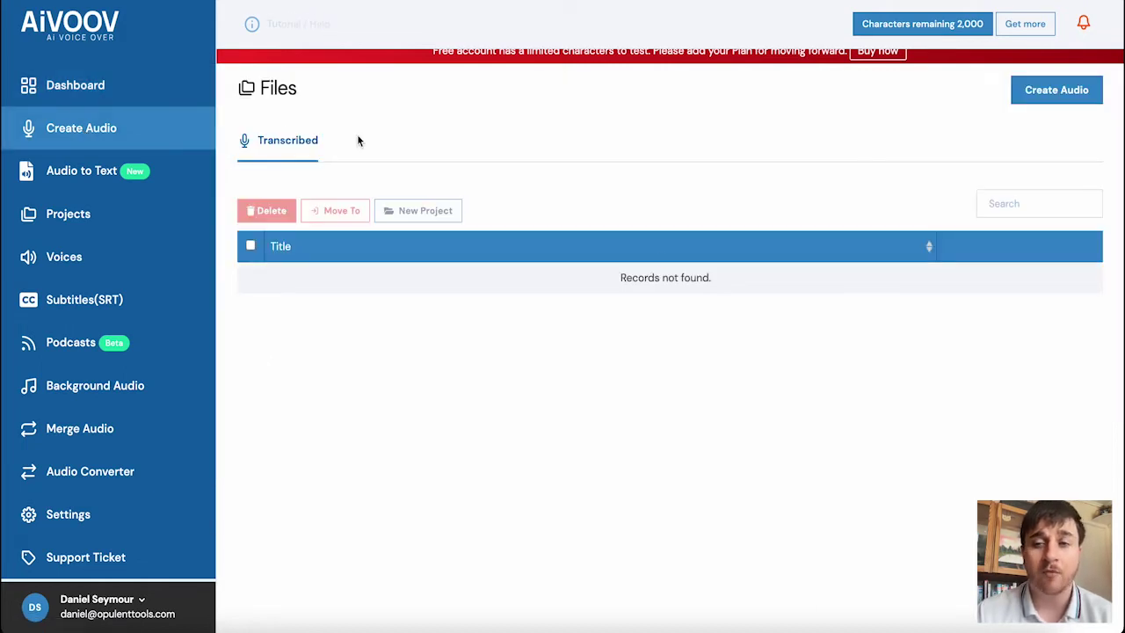
Start a new audio titled 'My first Audio' and look at the Document Upload dialog.
{"action": "left_click", "coordinate": [1048, 100]}
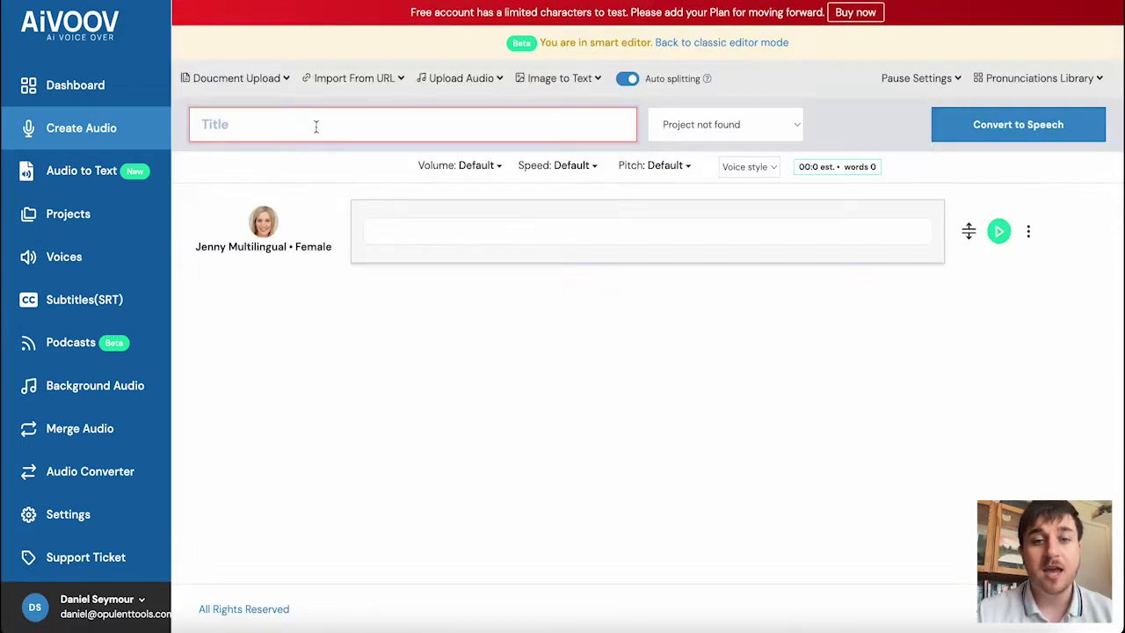
{"action": "type", "text": "My first Audio"}
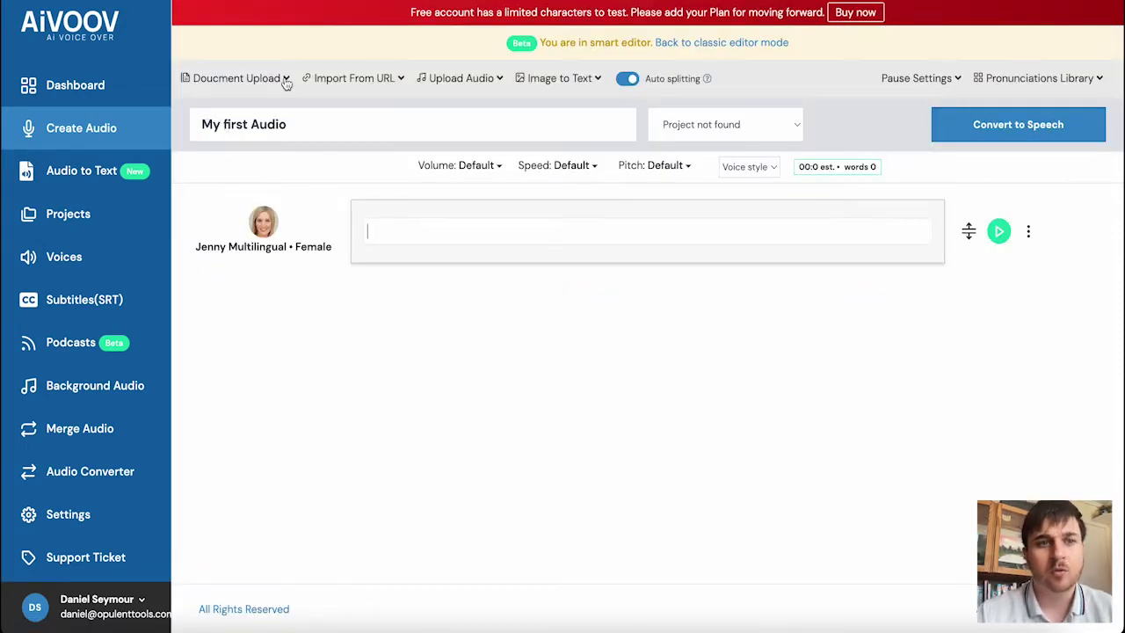
{"action": "left_click", "coordinate": [284, 78]}
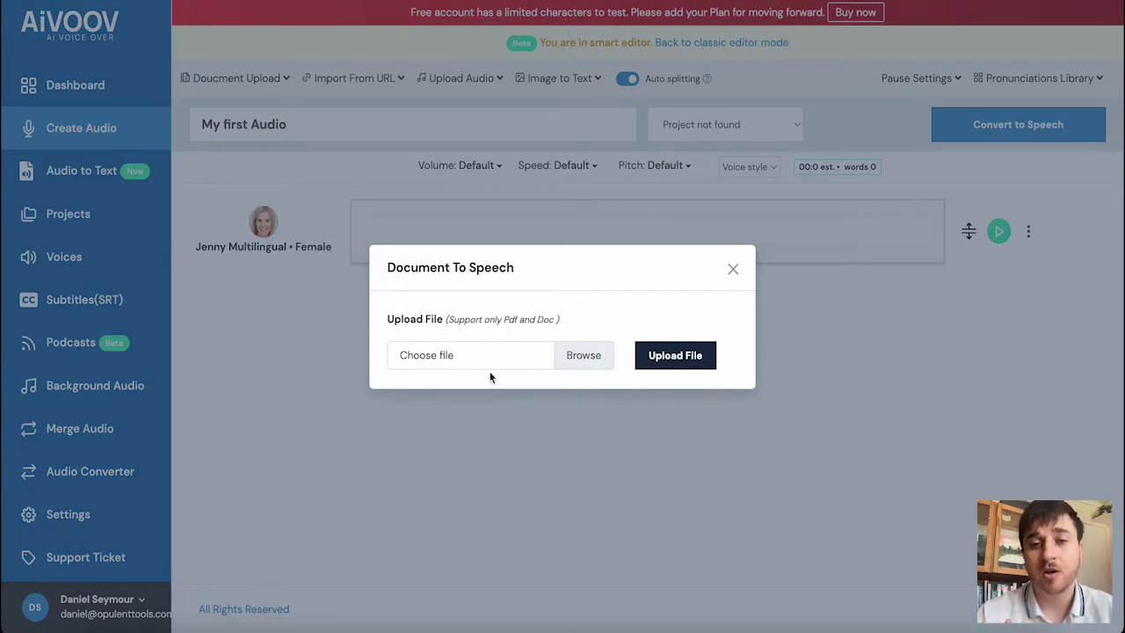
{"action": "left_click", "coordinate": [733, 269]}
Look at the Import From URL dialog and close it without importing.
{"action": "left_click", "coordinate": [395, 81]}
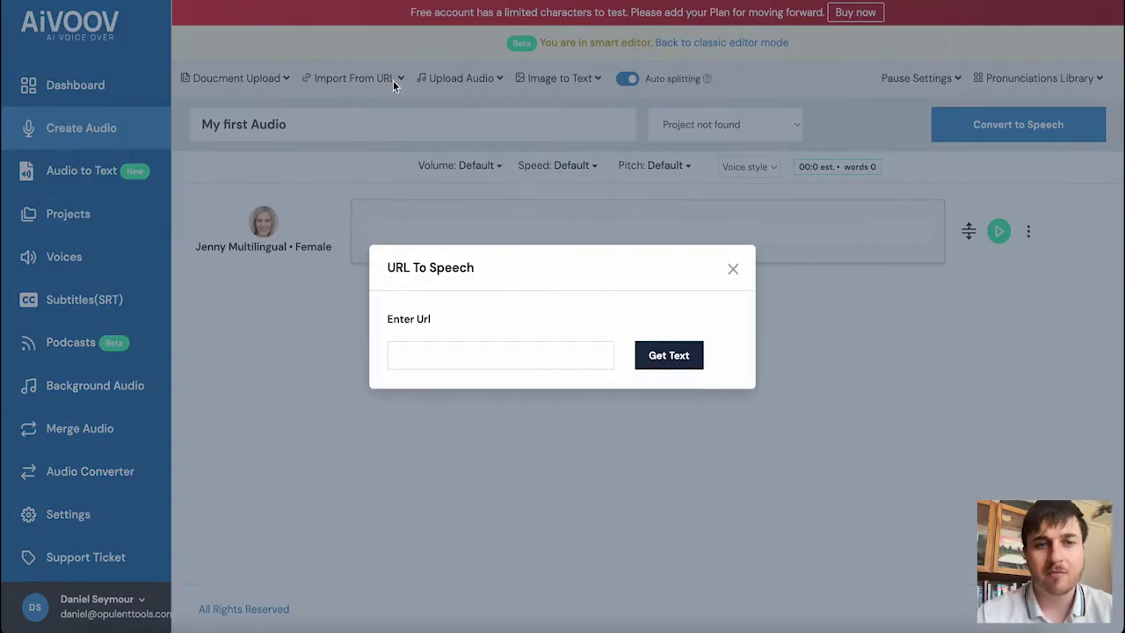
{"action": "left_click", "coordinate": [494, 364]}
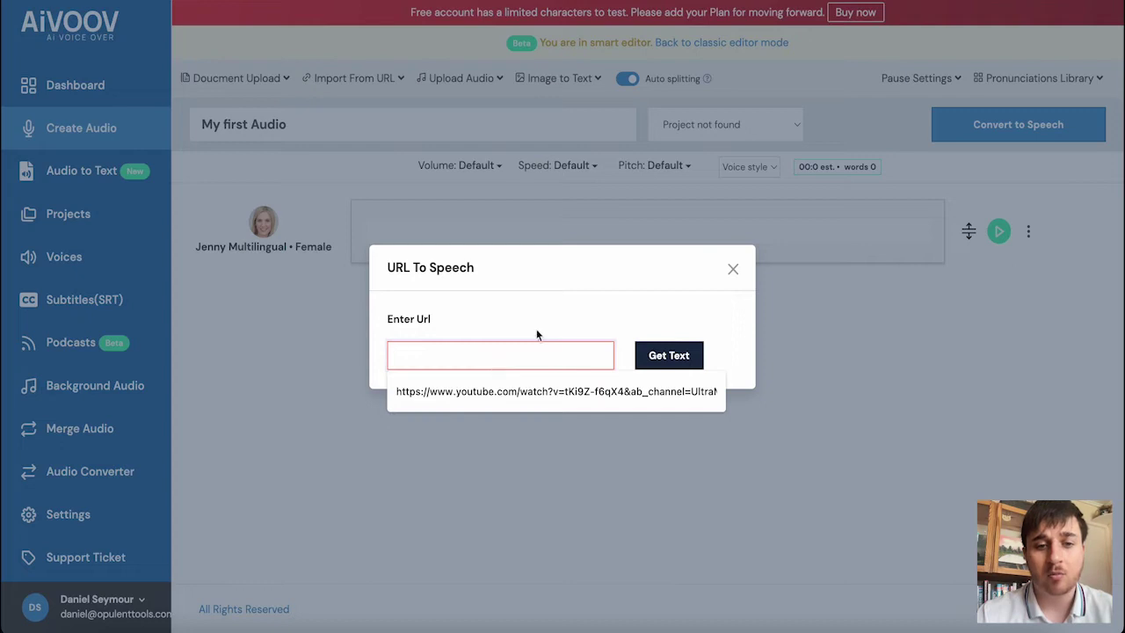
{"action": "left_click", "coordinate": [578, 320]}
{"action": "left_click", "coordinate": [733, 270]}
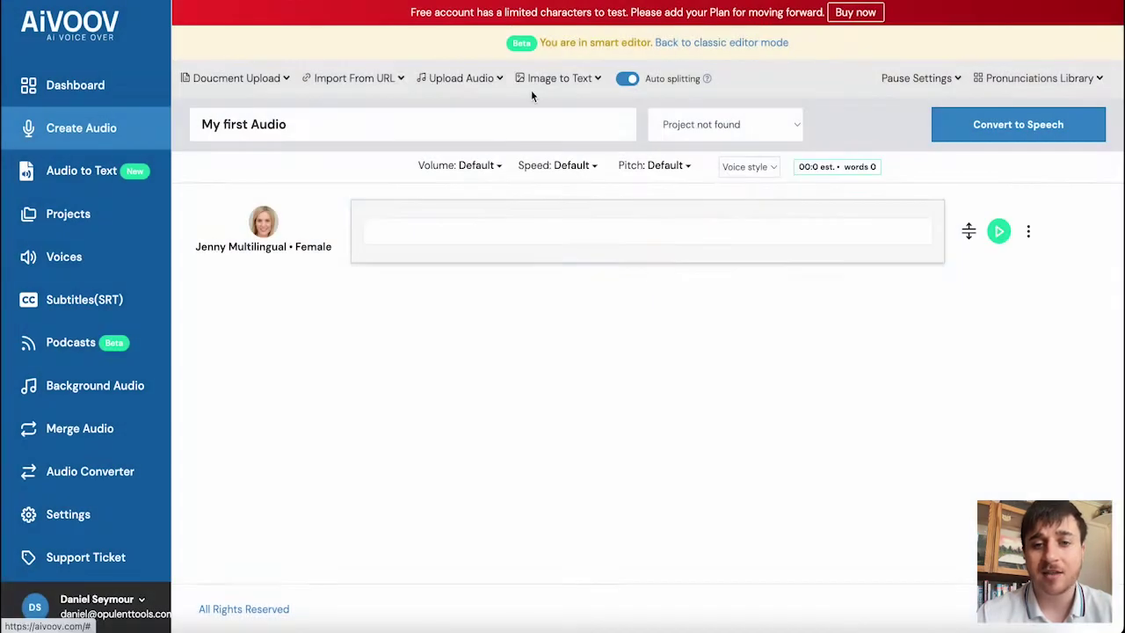
Look at the Upload Audio and Image to Text dialogs, closing each.
{"action": "left_click", "coordinate": [475, 78]}
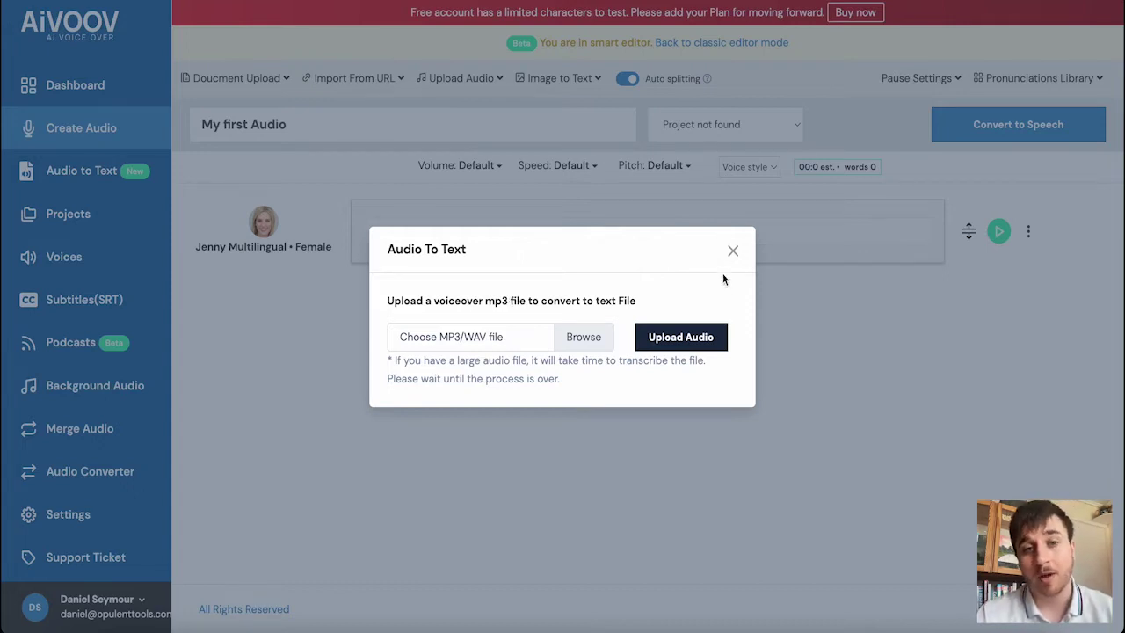
{"action": "left_click", "coordinate": [734, 251]}
{"action": "left_click", "coordinate": [559, 79]}
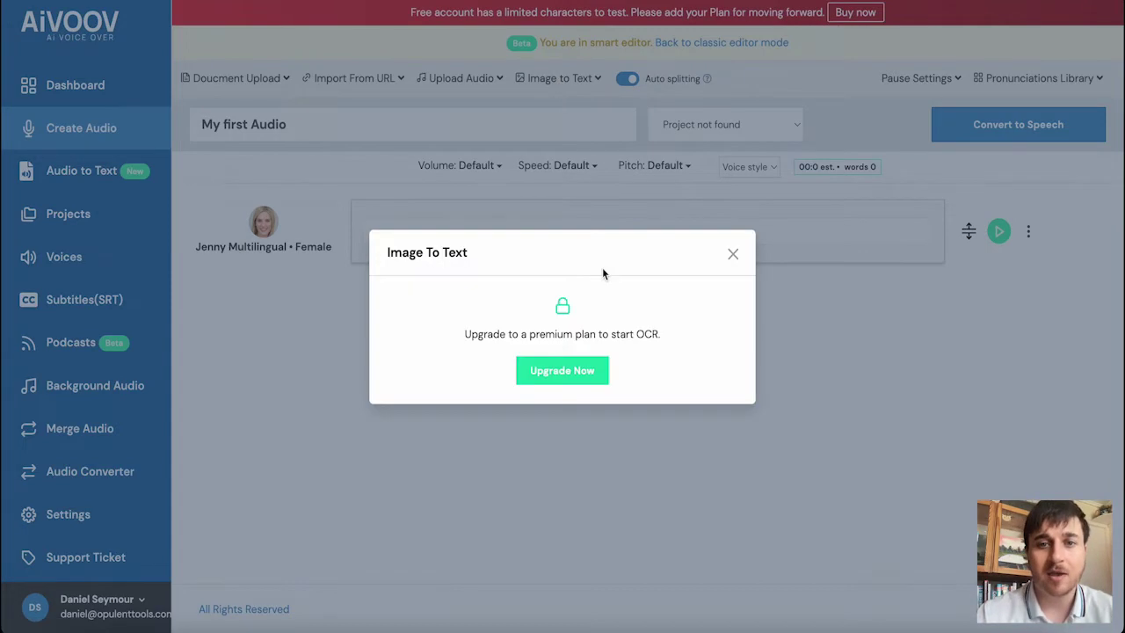
{"action": "left_click", "coordinate": [733, 254]}
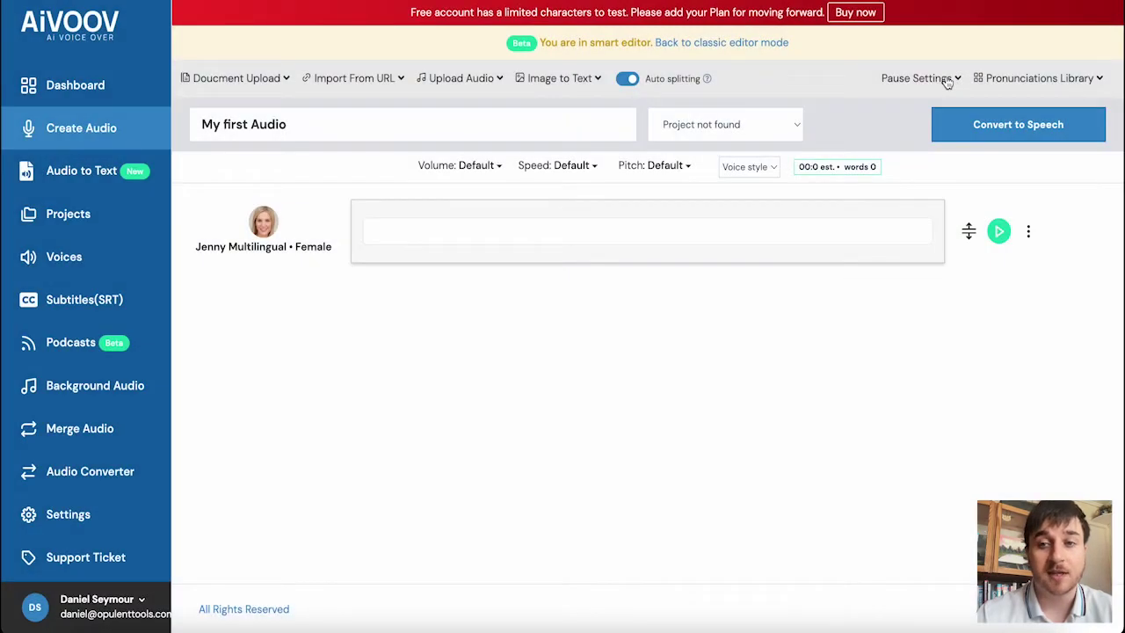
Explore the Pronunciations Library's word, replacement and language fields, then close it.
{"action": "left_click", "coordinate": [1029, 78]}
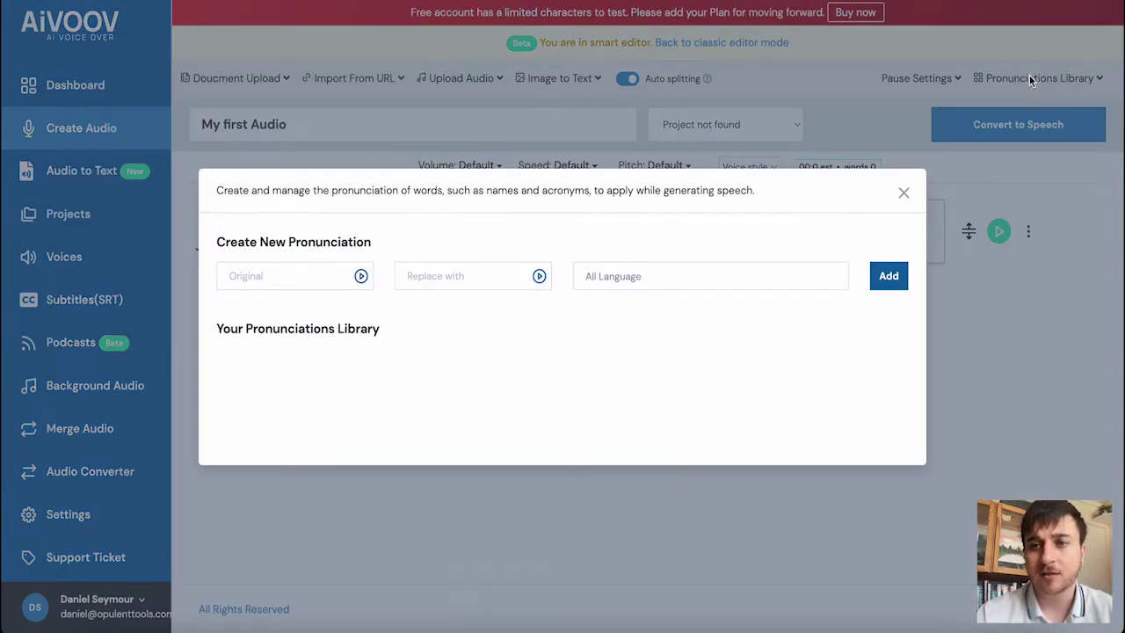
{"action": "left_click", "coordinate": [1031, 79]}
{"action": "left_click", "coordinate": [1029, 77]}
{"action": "left_click", "coordinate": [297, 280]}
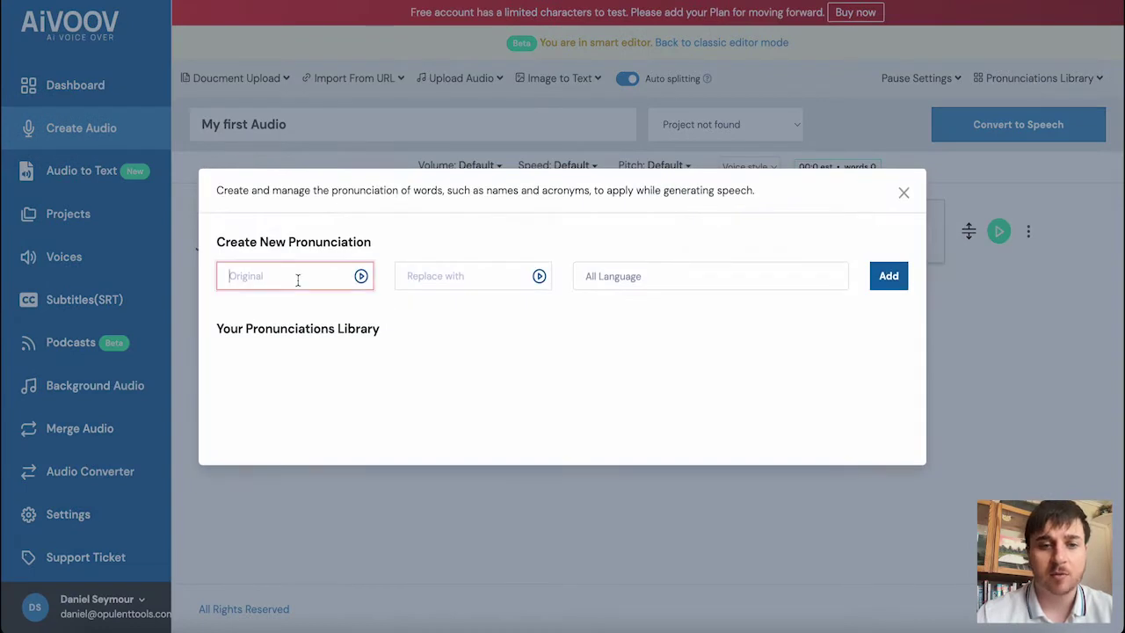
{"action": "left_click", "coordinate": [447, 278]}
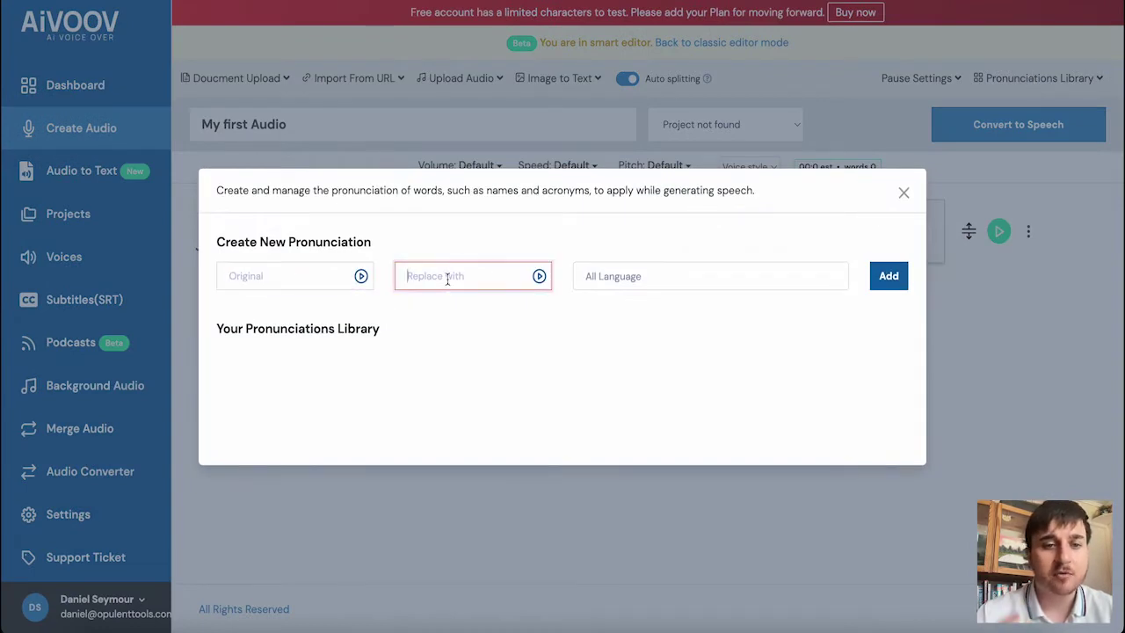
{"action": "left_click", "coordinate": [619, 277]}
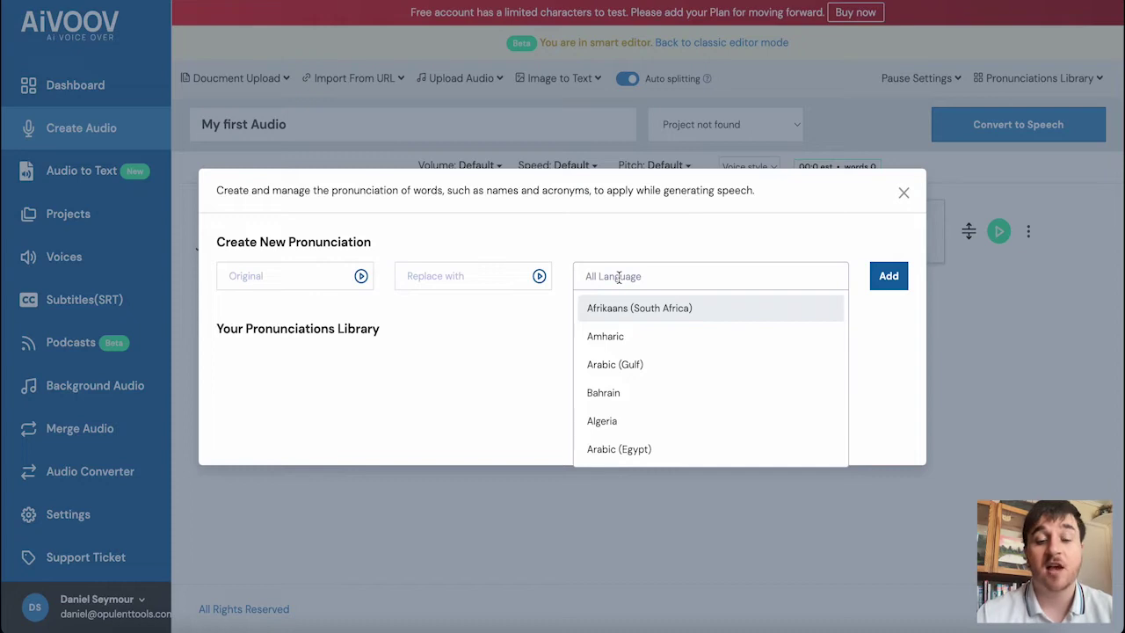
{"action": "left_click", "coordinate": [904, 192]}
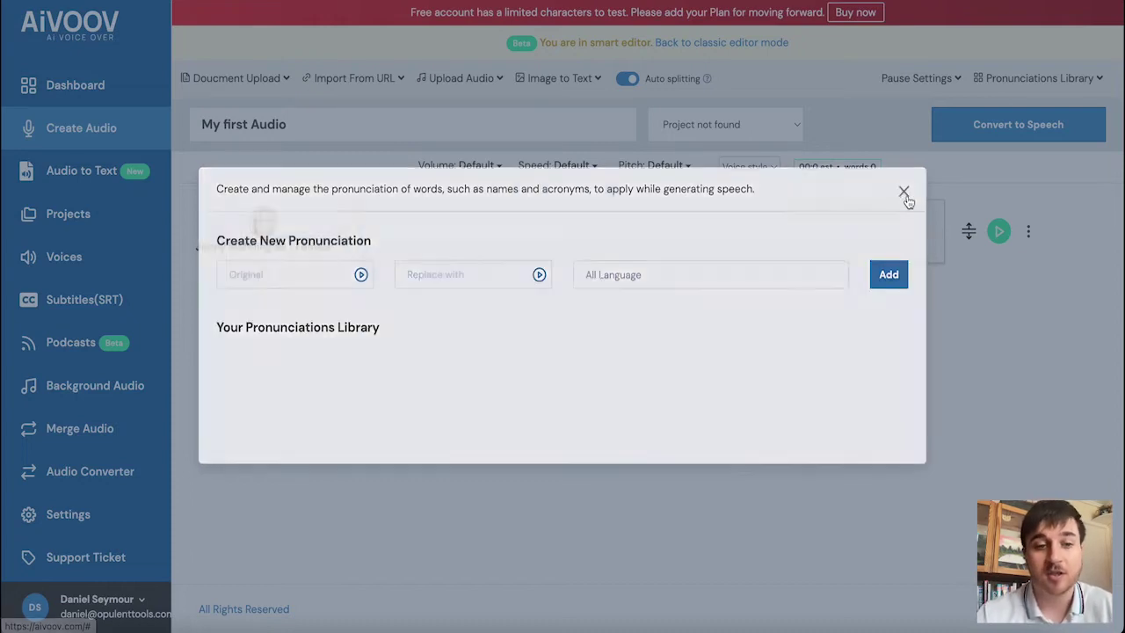
Adjust the voice sliders to volume 6.2dB, speed 97% and pitch -1%.
{"action": "left_click", "coordinate": [482, 166]}
{"action": "mouse_move", "coordinate": [465, 203]}
{"action": "left_mouse_down"}
{"action": "mouse_move", "coordinate": [510, 202]}
{"action": "mouse_move", "coordinate": [430, 201]}
{"action": "mouse_move", "coordinate": [473, 202]}
{"action": "left_mouse_up"}
{"action": "left_click", "coordinate": [587, 166]}
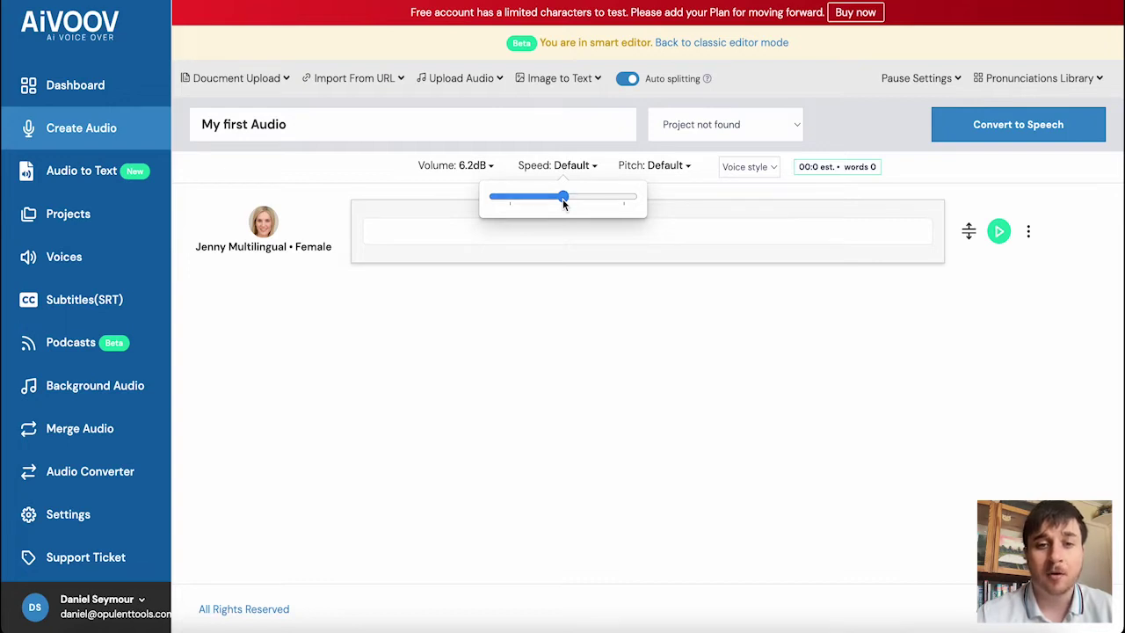
{"action": "mouse_move", "coordinate": [564, 202]}
{"action": "left_mouse_down"}
{"action": "mouse_move", "coordinate": [540, 202]}
{"action": "mouse_move", "coordinate": [575, 196]}
{"action": "mouse_move", "coordinate": [553, 196]}
{"action": "left_mouse_up"}
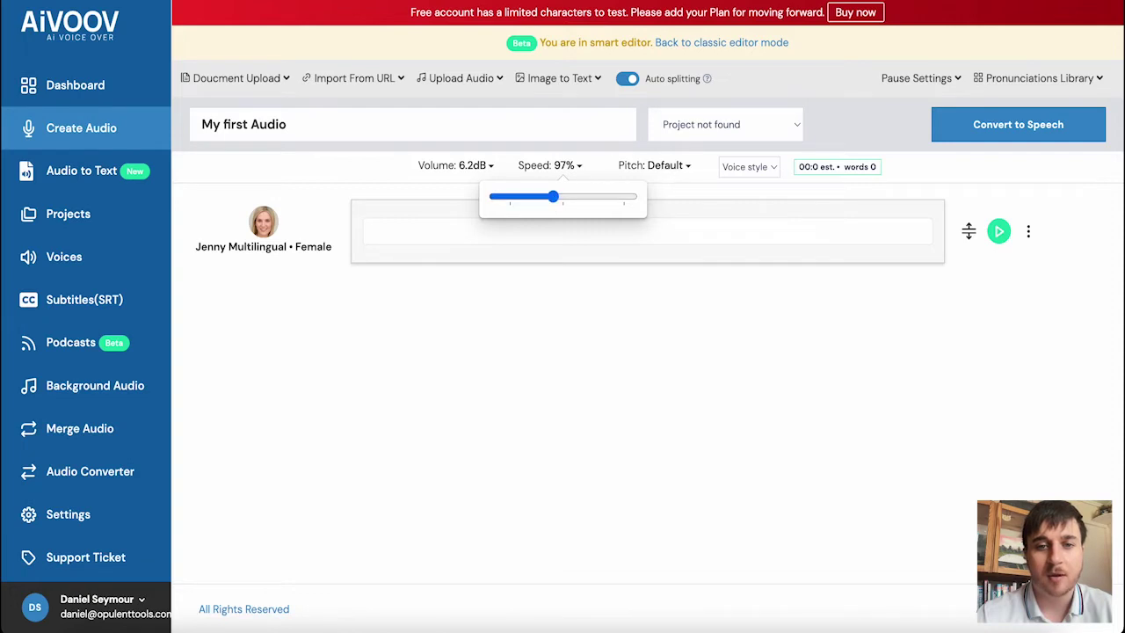
{"action": "left_click", "coordinate": [660, 166]}
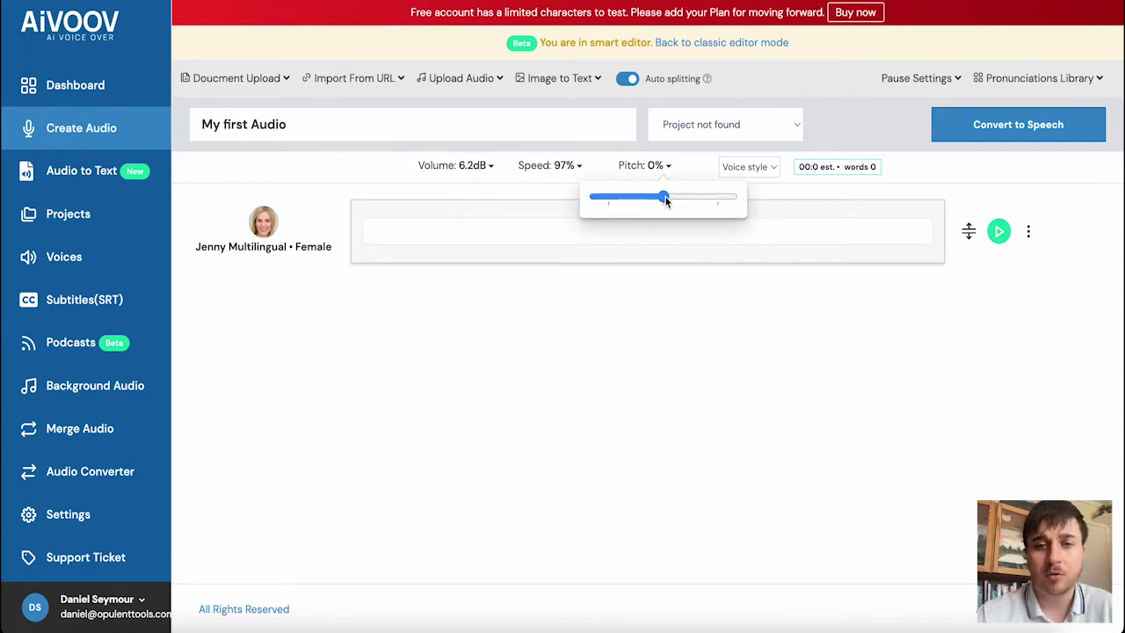
{"action": "mouse_move", "coordinate": [666, 200]}
{"action": "left_mouse_down"}
{"action": "mouse_move", "coordinate": [617, 197]}
{"action": "mouse_move", "coordinate": [665, 209]}
{"action": "mouse_move", "coordinate": [721, 202]}
{"action": "mouse_move", "coordinate": [664, 204]}
{"action": "left_mouse_up"}
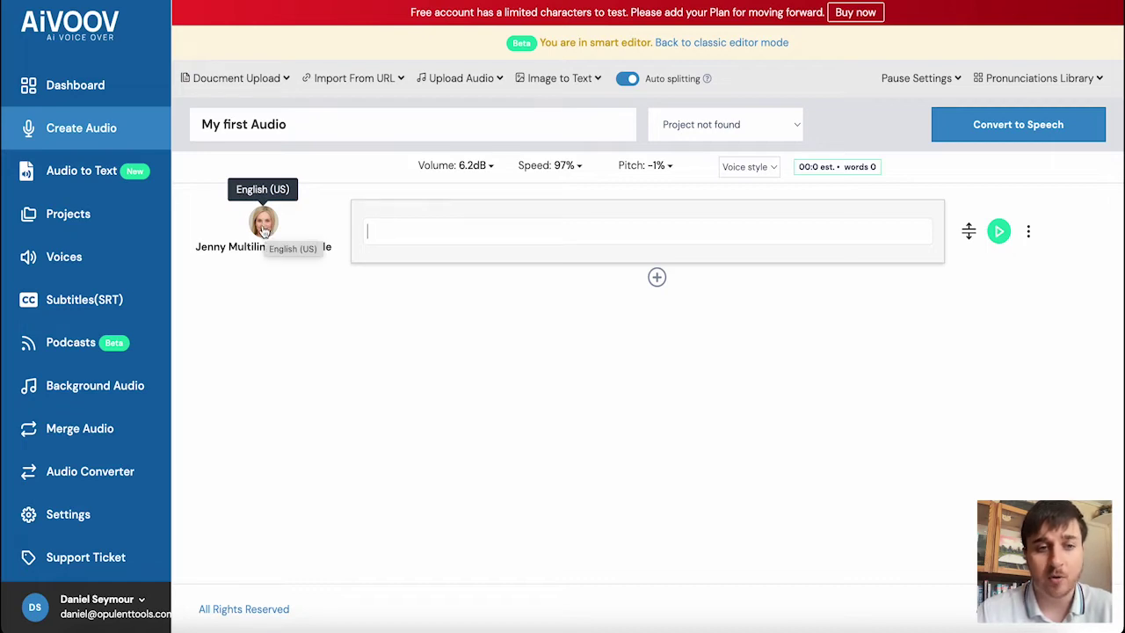
Open the voice picker and show the English (UK) voices.
{"action": "left_click", "coordinate": [263, 230]}
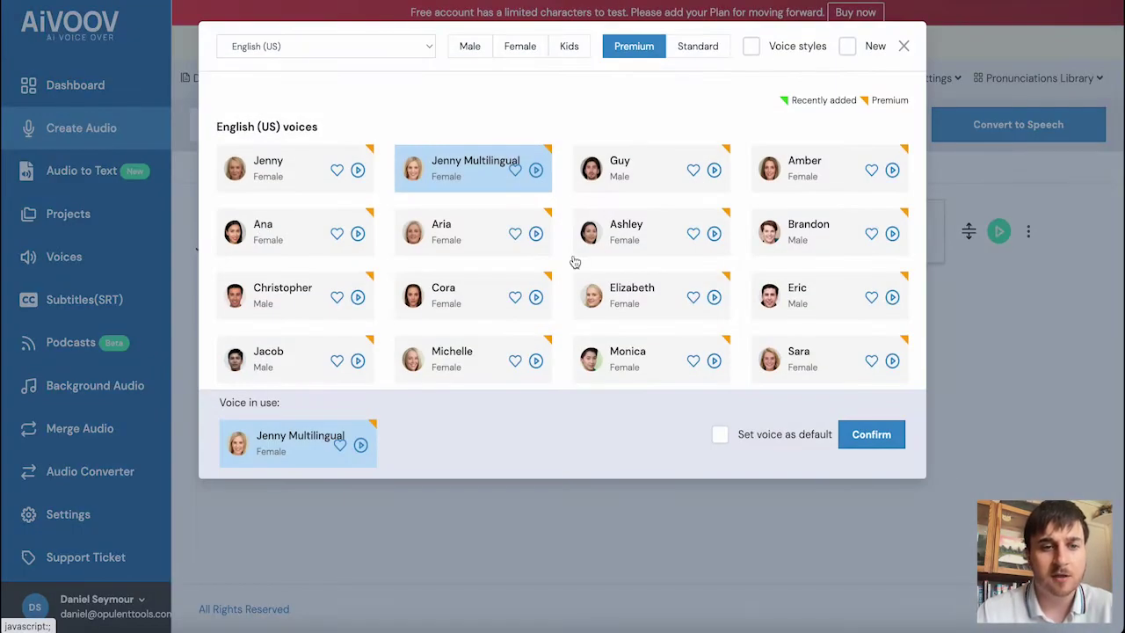
{"action": "scroll", "coordinate": [498, 170], "scroll_direction": "down", "scroll_amount": 10}
{"action": "scroll", "coordinate": [498, 170], "scroll_direction": "up", "scroll_amount": 10}
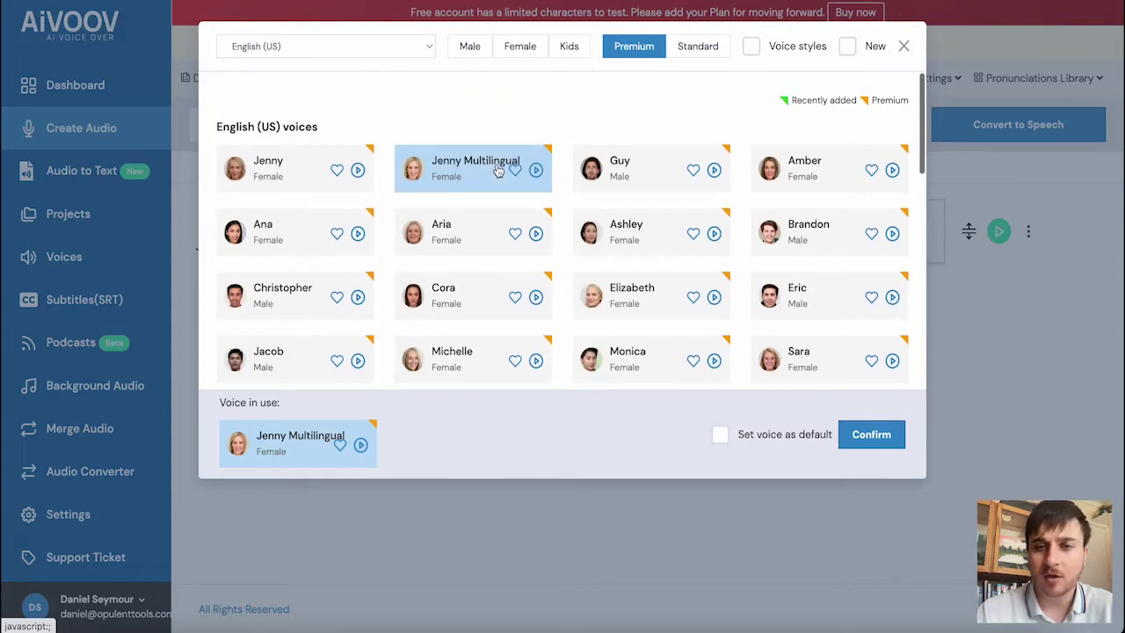
{"action": "left_click", "coordinate": [410, 50]}
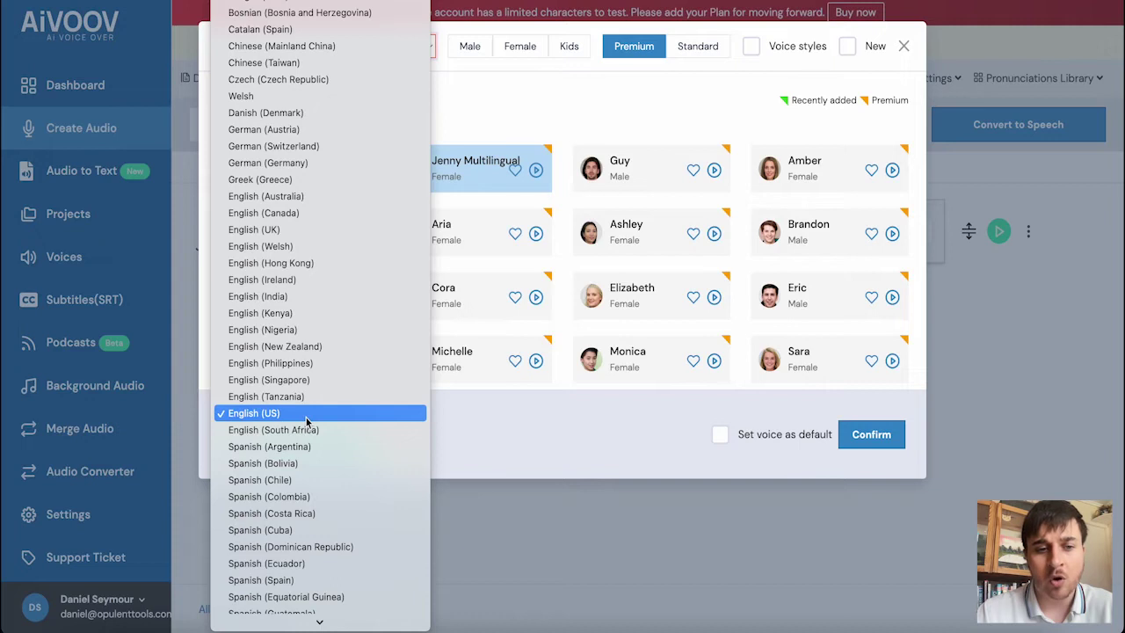
{"action": "left_click", "coordinate": [309, 230]}
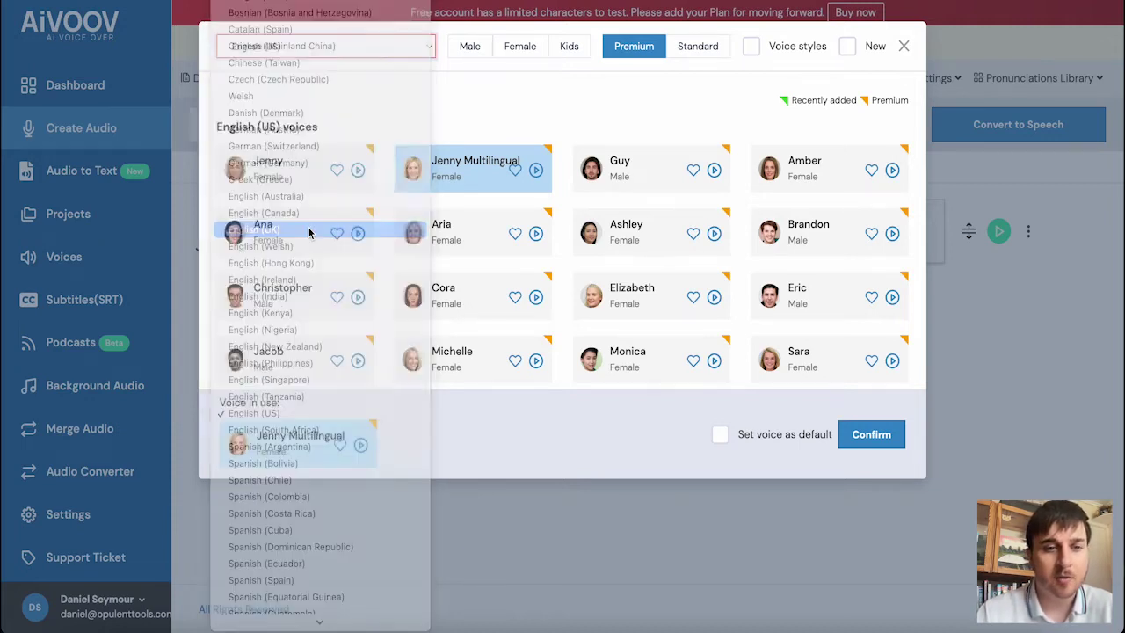
{"action": "scroll", "coordinate": [463, 96], "scroll_direction": "down", "scroll_amount": 3}
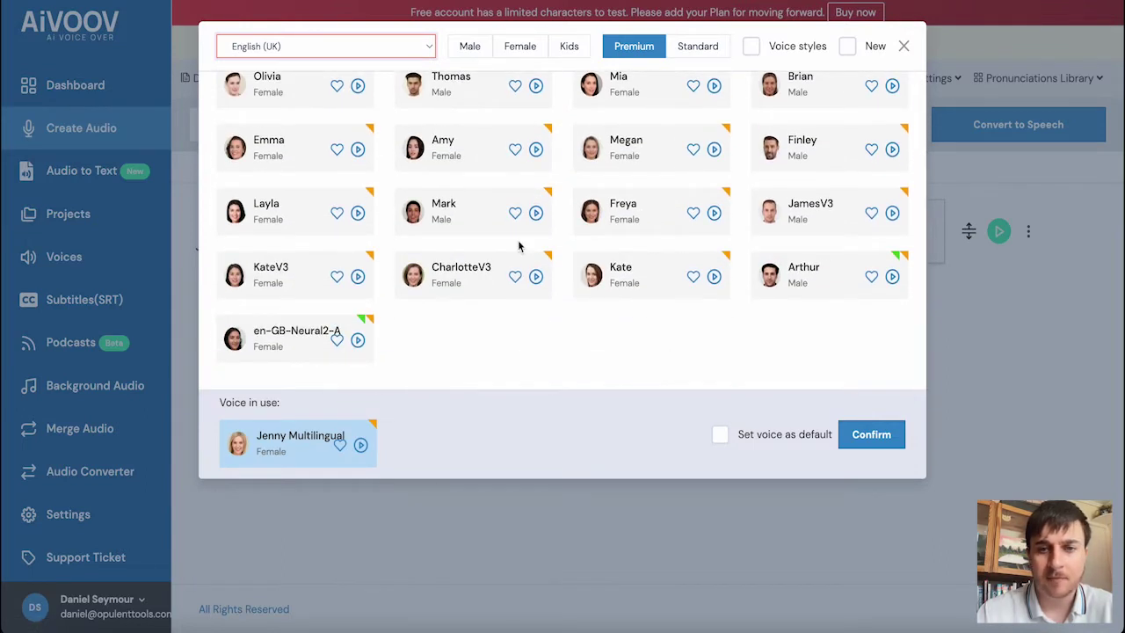
{"action": "scroll", "coordinate": [519, 246], "scroll_direction": "up", "scroll_amount": 3}
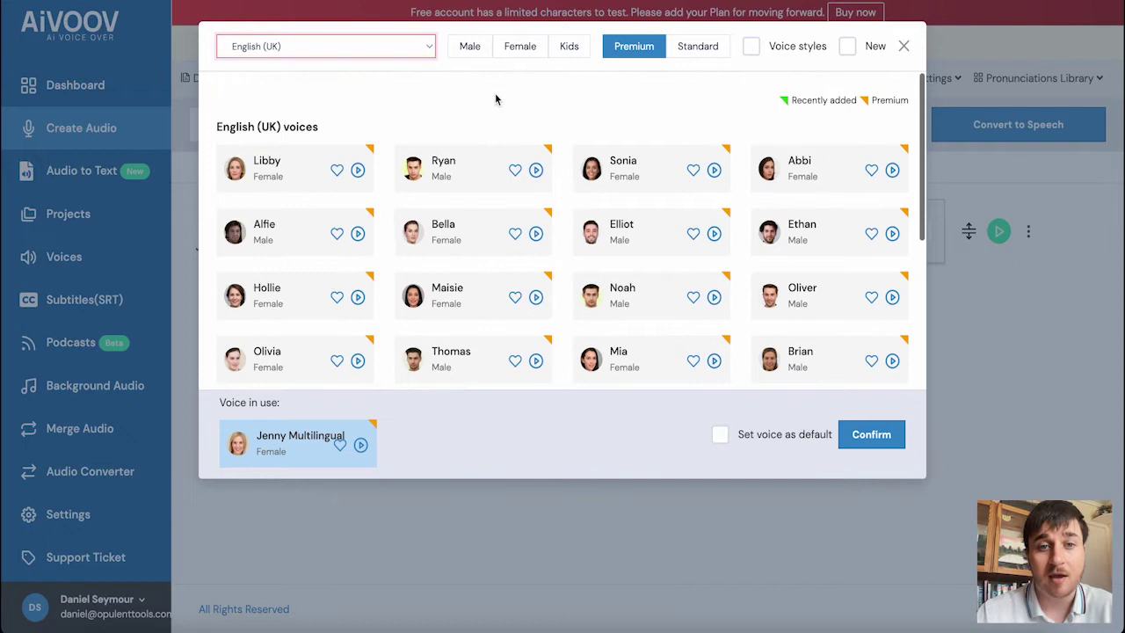
Filter to male voices, preview the options, and confirm Finley as the narrator.
{"action": "left_click", "coordinate": [473, 48]}
{"action": "left_click", "coordinate": [475, 48]}
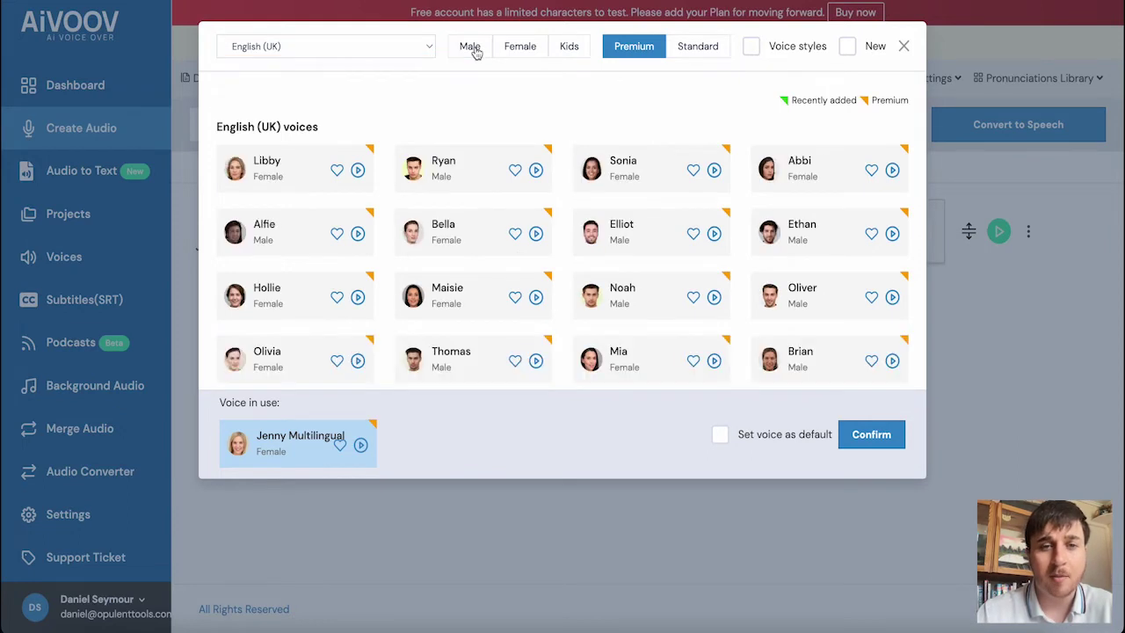
{"action": "left_click", "coordinate": [568, 46]}
{"action": "left_click", "coordinate": [569, 46]}
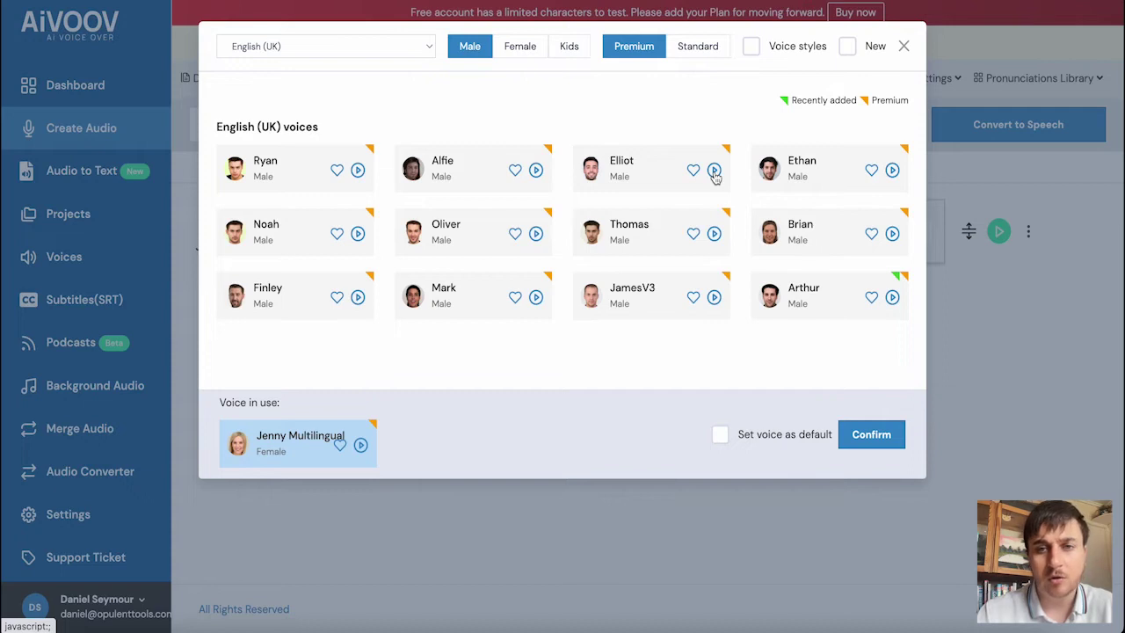
{"action": "left_click", "coordinate": [714, 171]}
{"action": "left_click", "coordinate": [358, 298]}
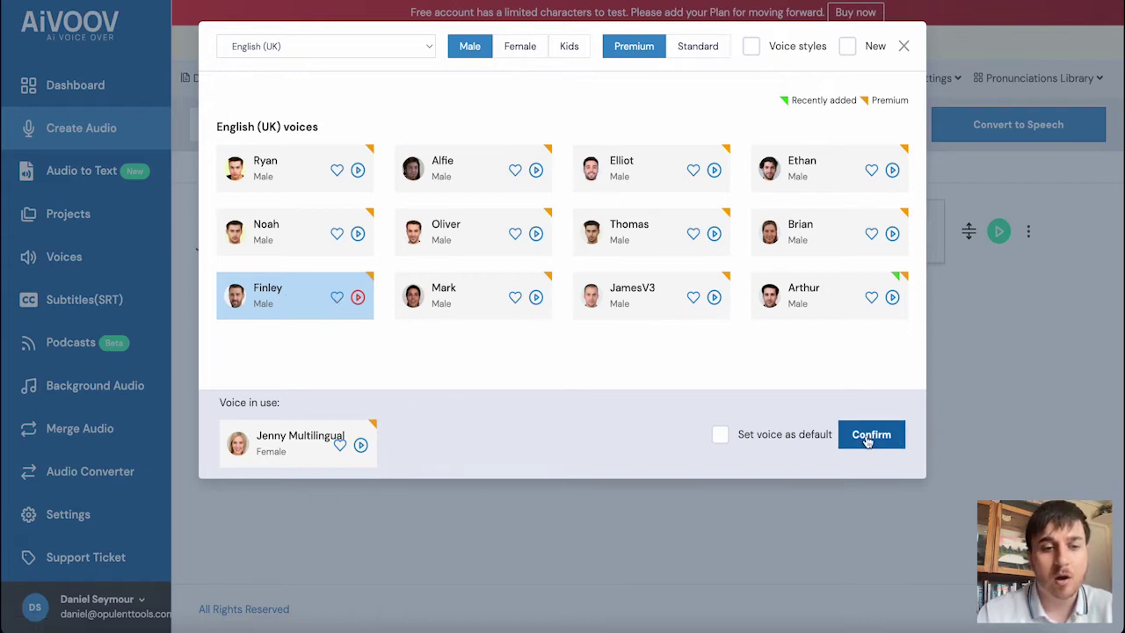
{"action": "left_click", "coordinate": [720, 438]}
{"action": "left_click", "coordinate": [720, 438]}
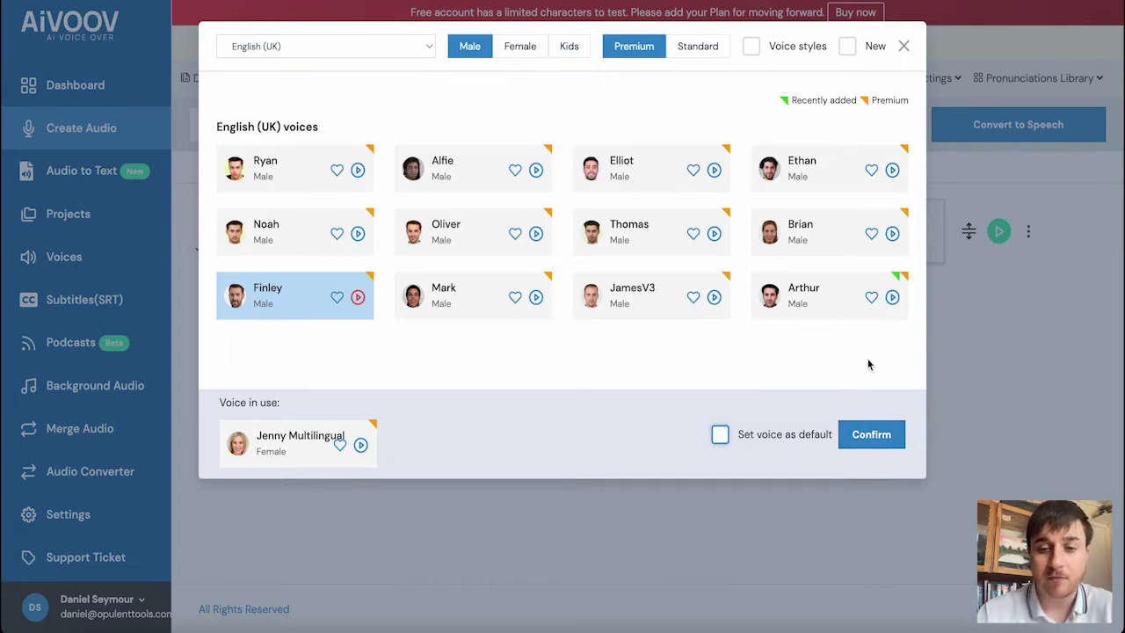
{"action": "left_click", "coordinate": [871, 437]}
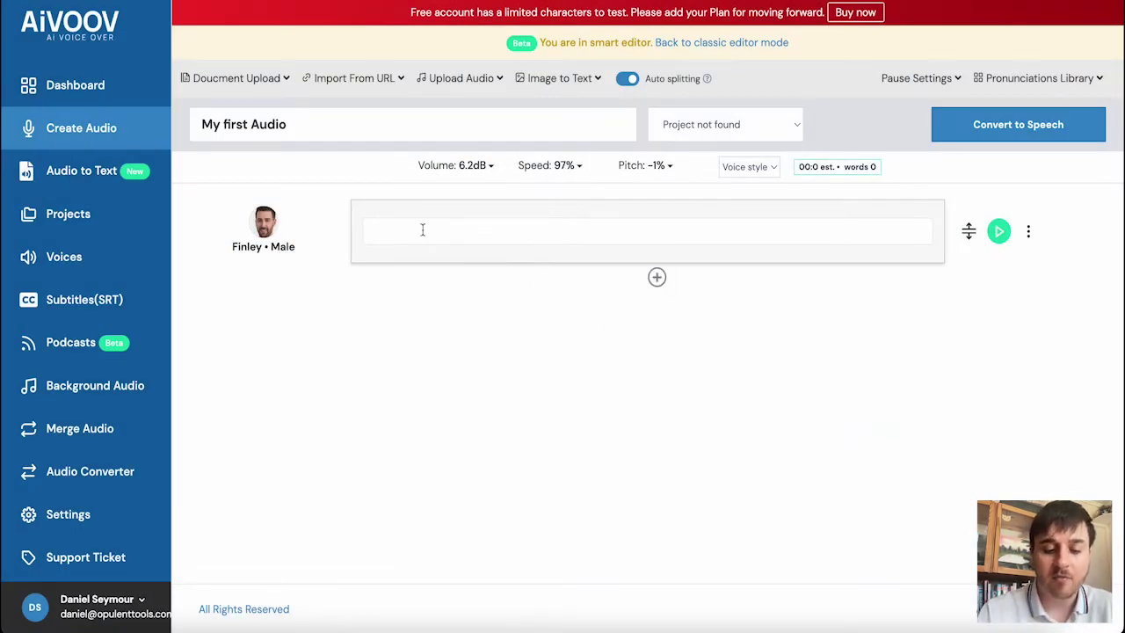
Paste the Leonardo da Vinci paragraph and delete a bracketed citation marker.
{"action": "type", "text": "Leonardo di ser Piero da Vinci[b] (15 April 1452 – 2 May 1519) was an Italian polymath of the High Renaissance who was active as a painter, draughtsman, engineer, scientist, theorist, sculptor, and architect.[3] While his fame initially rested on his achievements as a painter, he also became known for his notebooks, in which he made drawings and notes on a variety of subjects, including anatomy, astronomy, botany, cartography, painting, and paleontology. Leonardo is widely regarded to have been a genius who epitomized the Renaissance humanist ideal,[4] and his collective works compose a contribution to later generations of artists matched only by that of his younger contemporary, Michelangelo.[3][4]"}
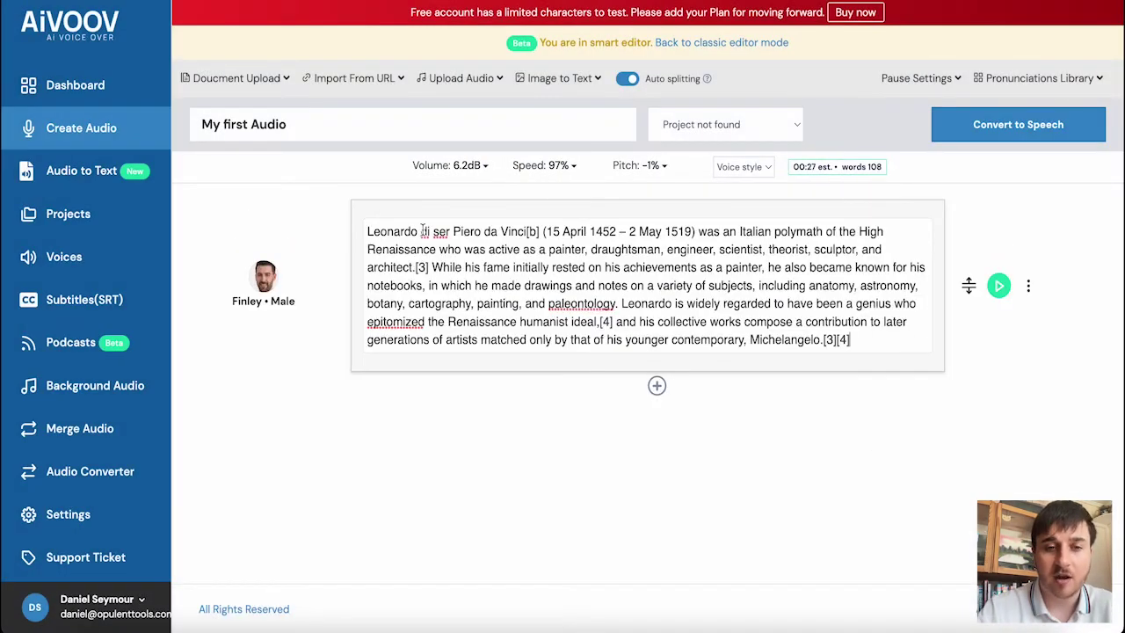
{"action": "left_click", "coordinate": [539, 231]}
{"action": "key", "text": "BackSpace"}
{"action": "key", "text": "BackSpace"}
{"action": "key", "text": "BackSpace"}
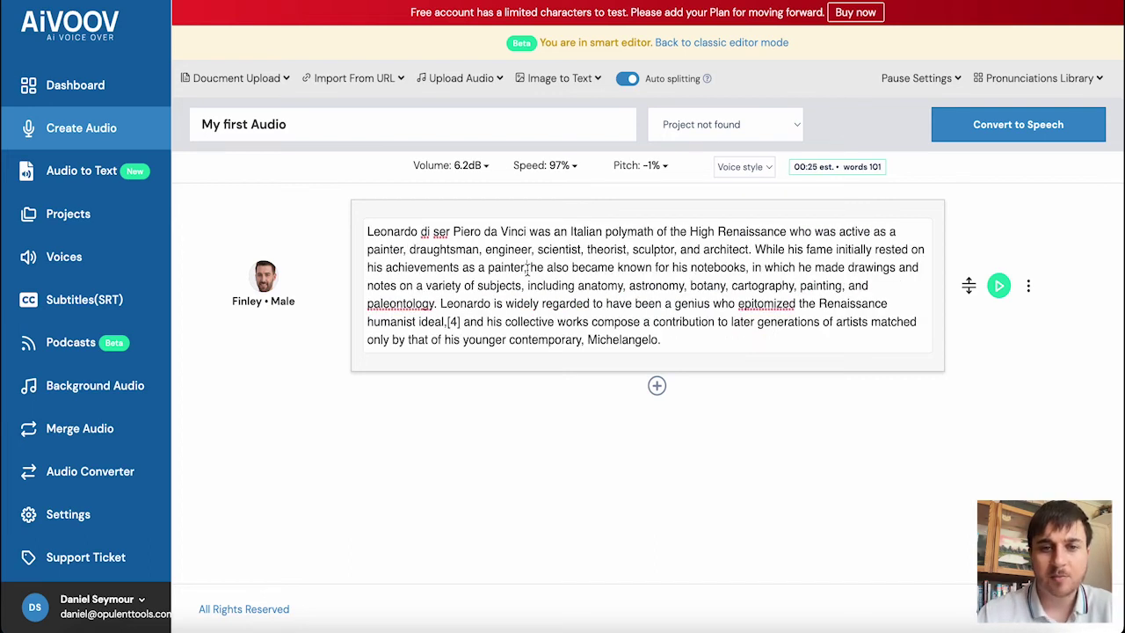
Give the word 'painter' Strong emphasis.
{"action": "left_click_drag", "start_coordinate": [525, 267], "coordinate": [488, 267]}
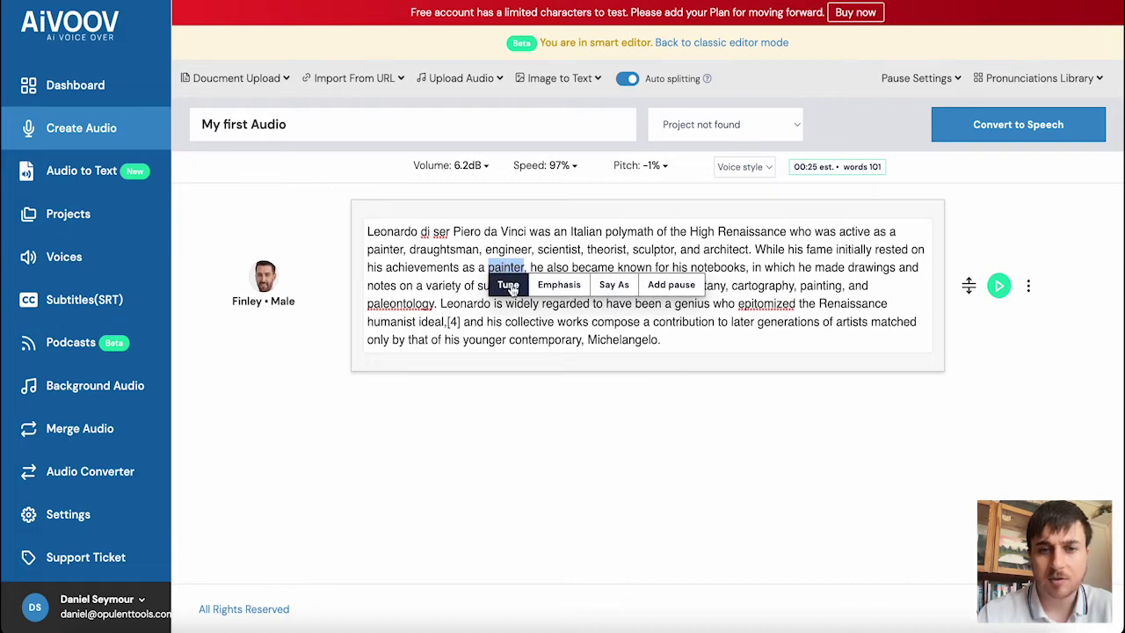
{"action": "left_click", "coordinate": [510, 287]}
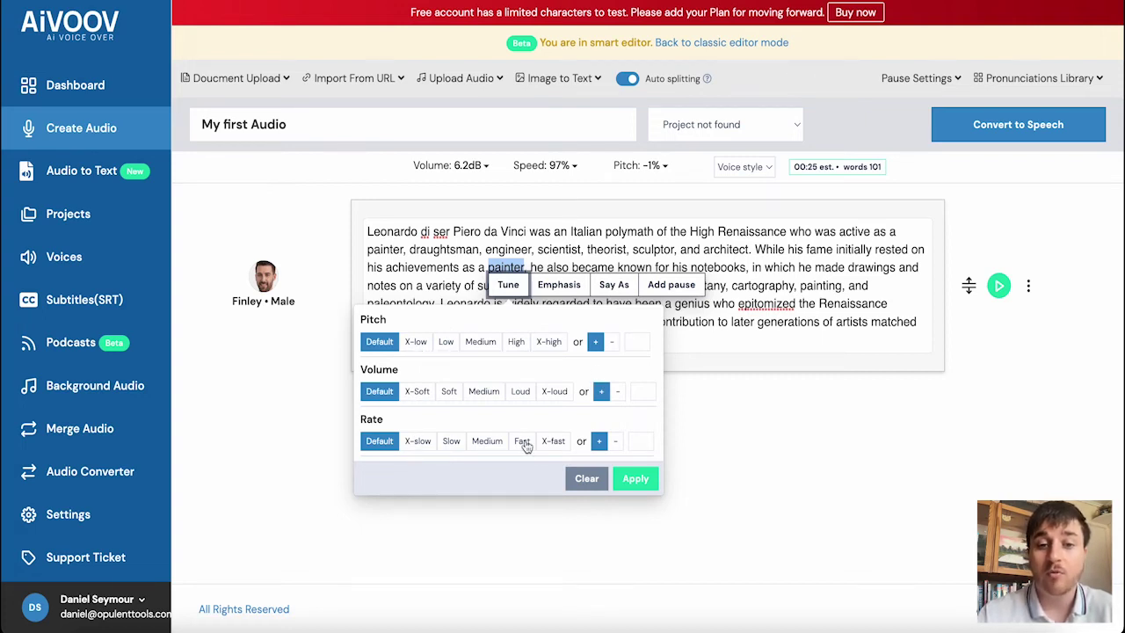
{"action": "left_click", "coordinate": [559, 287]}
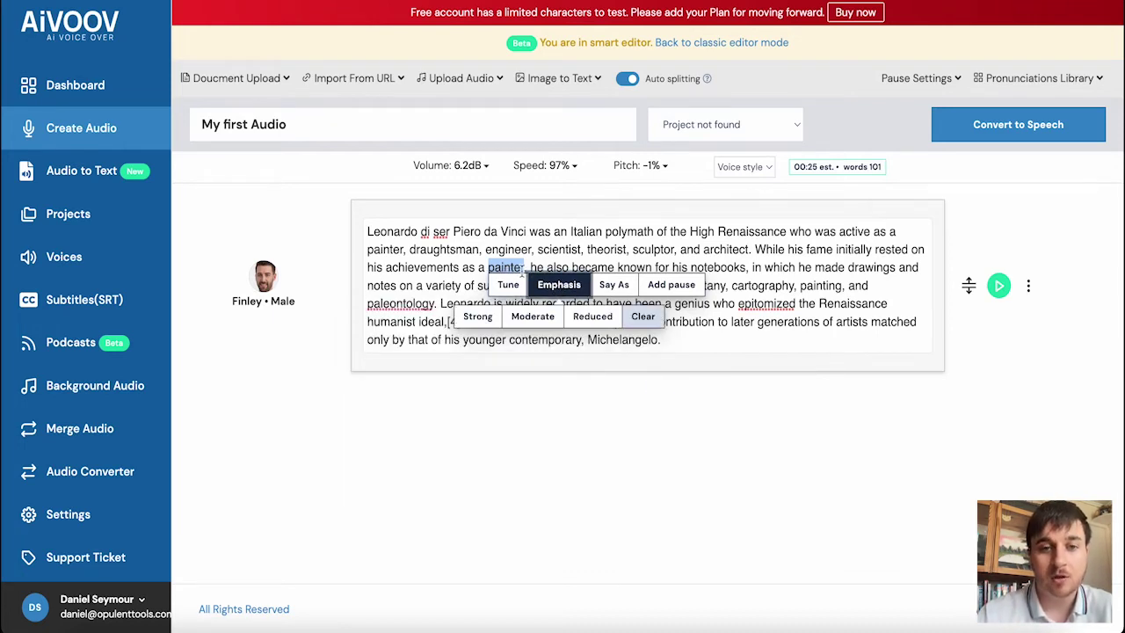
{"action": "left_click", "coordinate": [478, 317]}
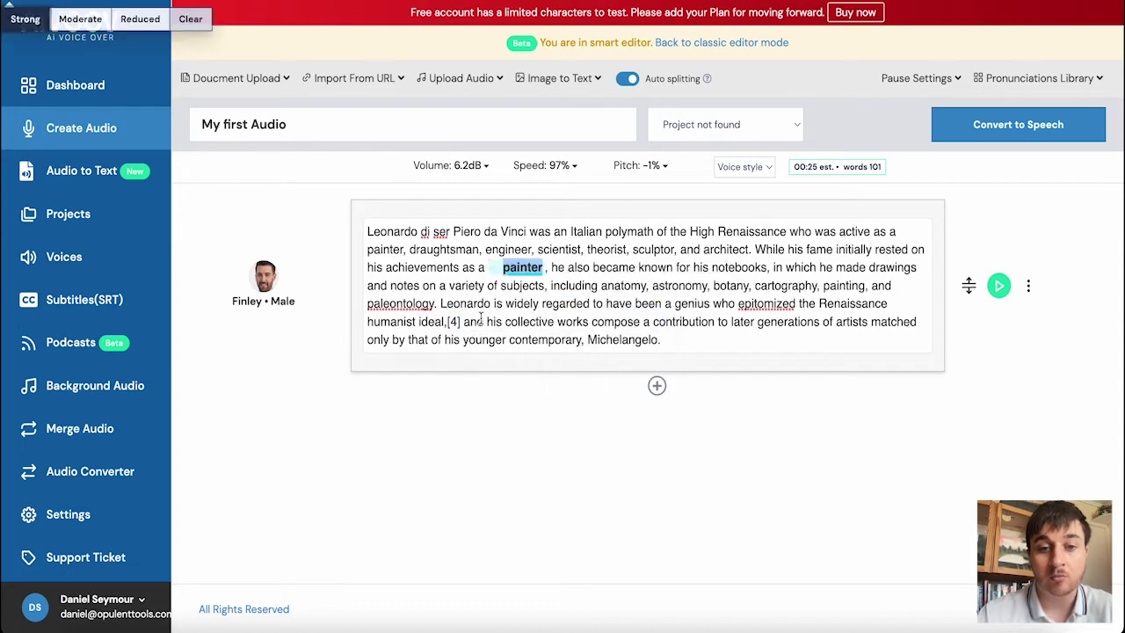
Try Say As on 'notebooks' and close it without changes.
{"action": "double_click", "coordinate": [765, 267]}
{"action": "left_click", "coordinate": [836, 286]}
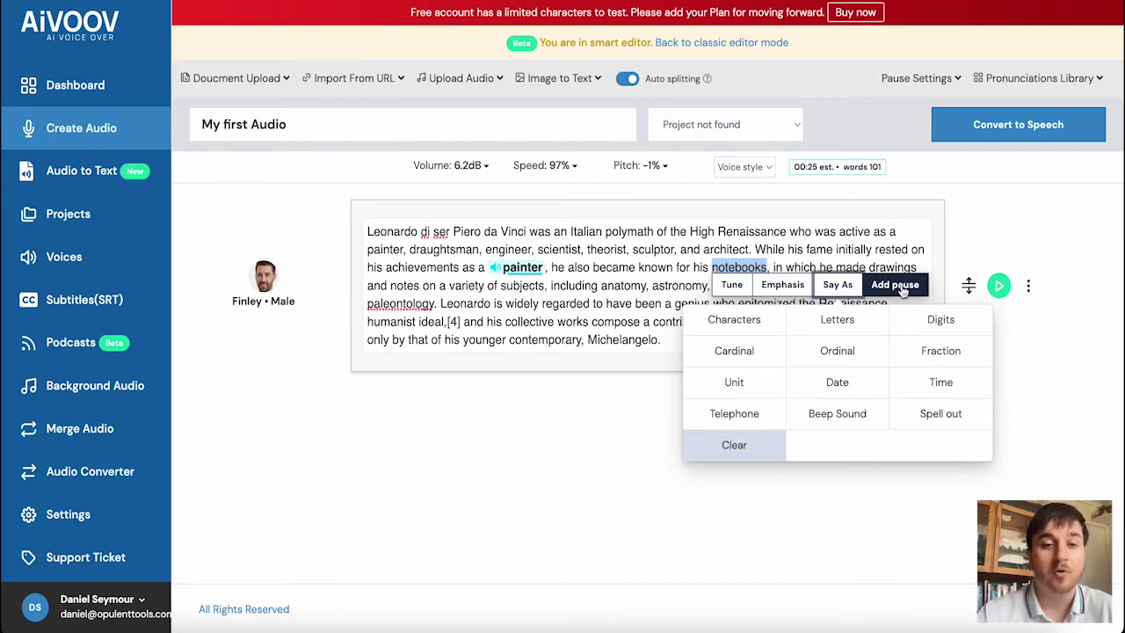
{"action": "left_click", "coordinate": [653, 430]}
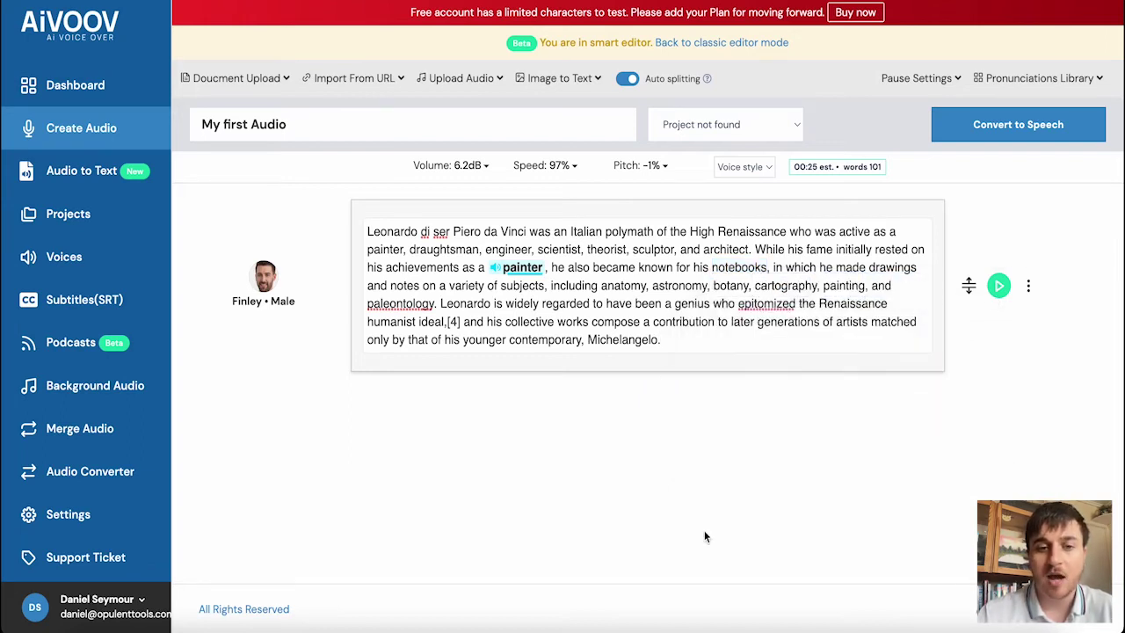
{"action": "mouse_move", "coordinate": [655, 387]}
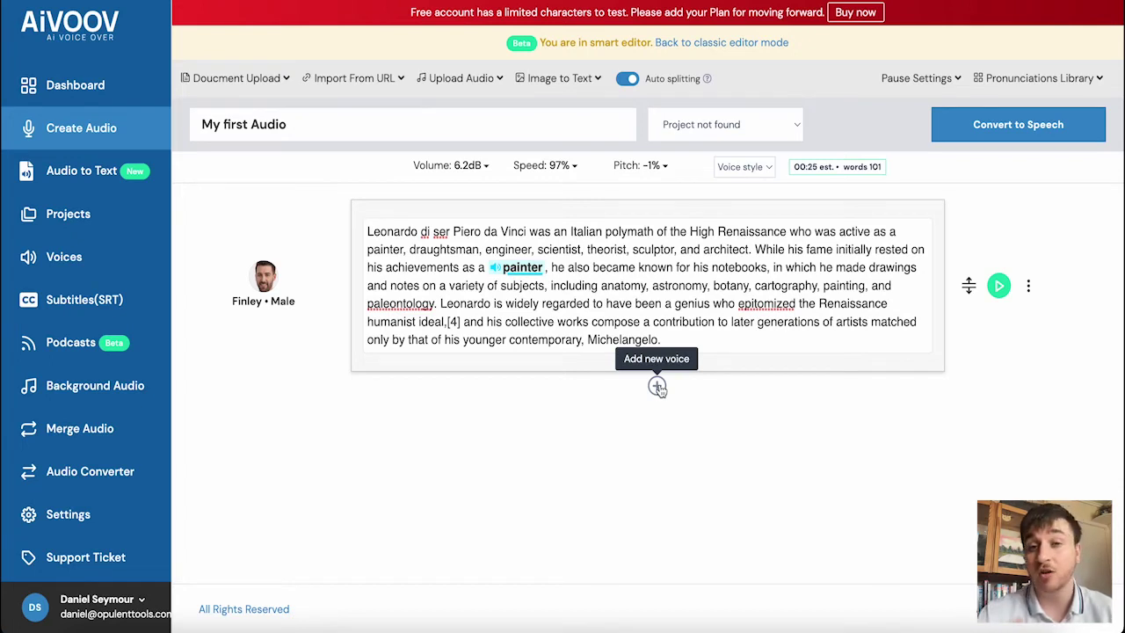
Try reordering the paragraph section, then play its spoken Finley preview.
{"action": "left_click_drag", "start_coordinate": [969, 286], "coordinate": [968, 257]}
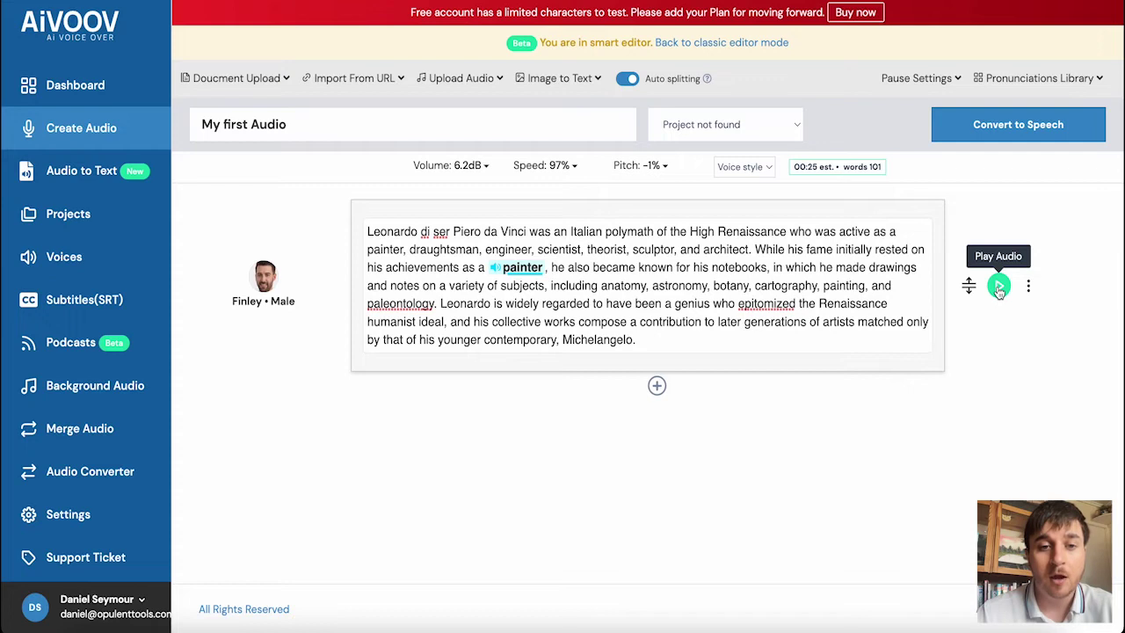
{"action": "left_click", "coordinate": [998, 287]}
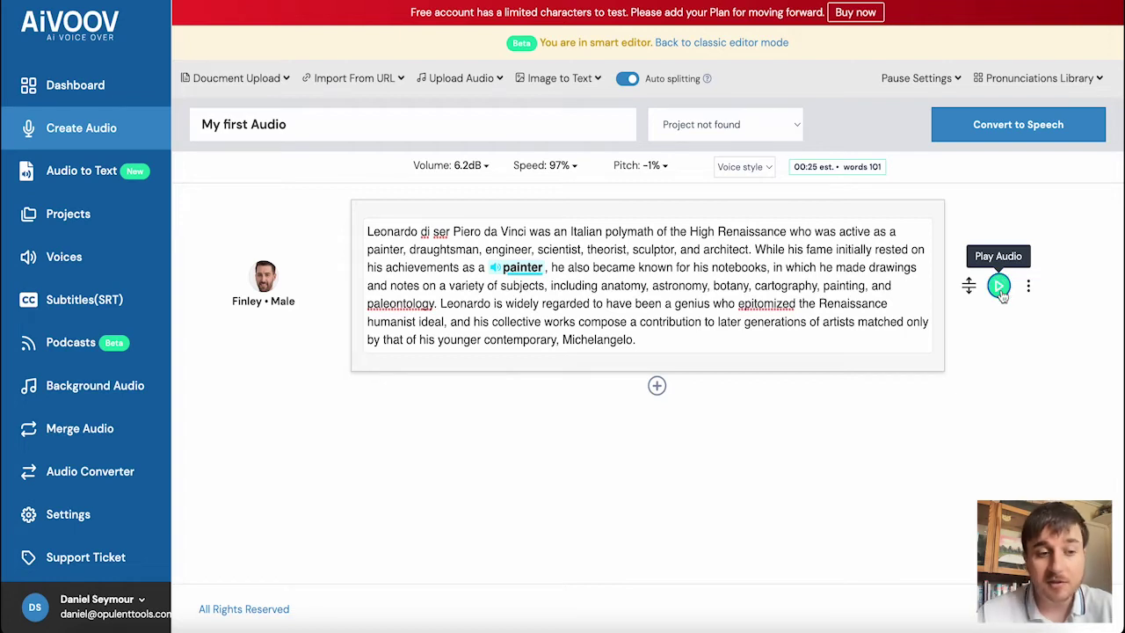
{"action": "left_click", "coordinate": [1030, 287]}
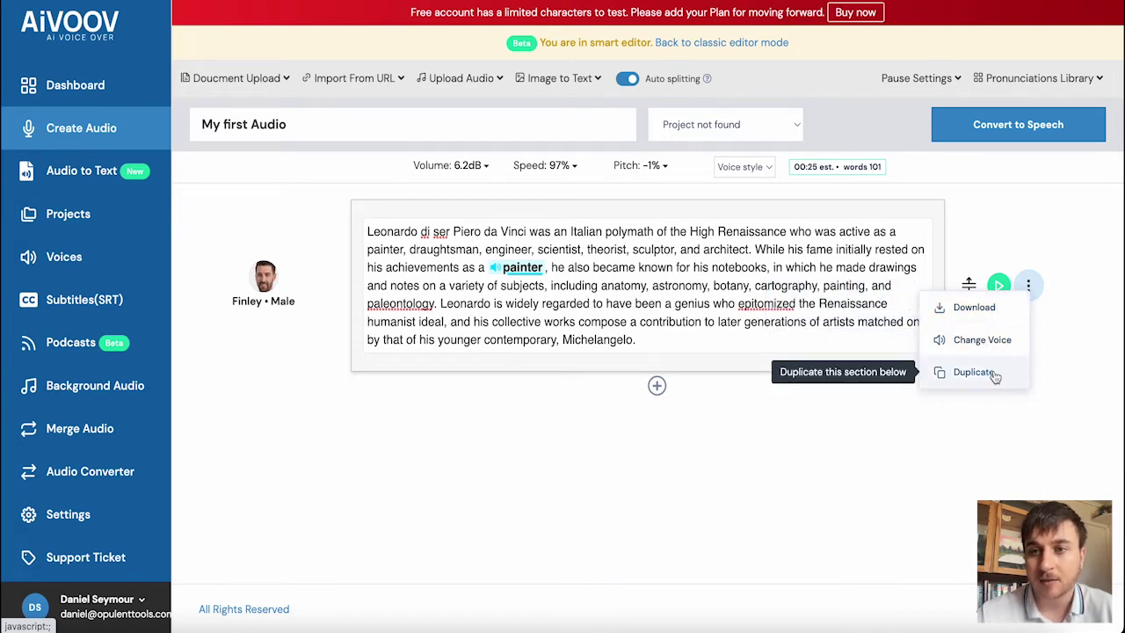
Convert the paragraph to speech and select the resulting My first Audio file.
{"action": "left_click", "coordinate": [1015, 133]}
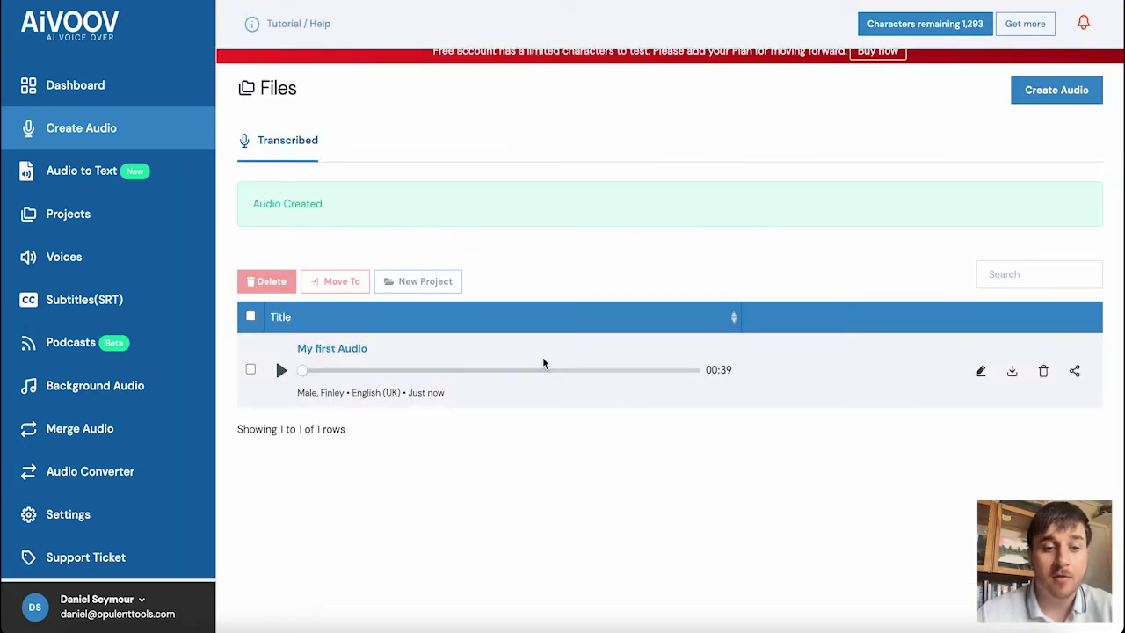
{"action": "scroll", "coordinate": [542, 359], "scroll_direction": "down", "scroll_amount": 1}
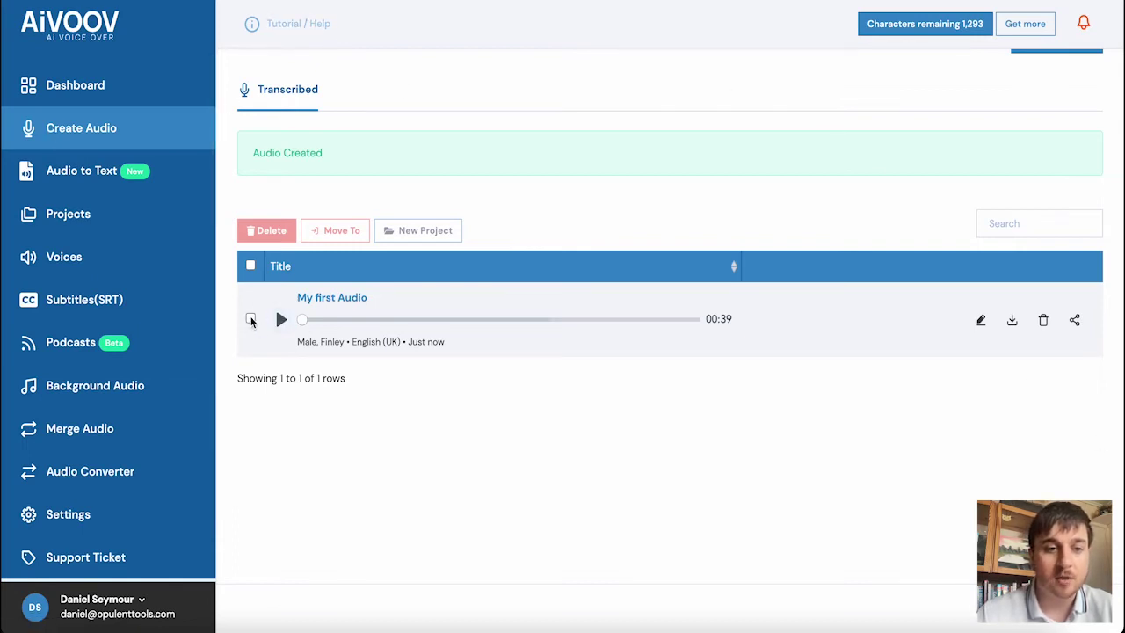
{"action": "left_click", "coordinate": [251, 318]}
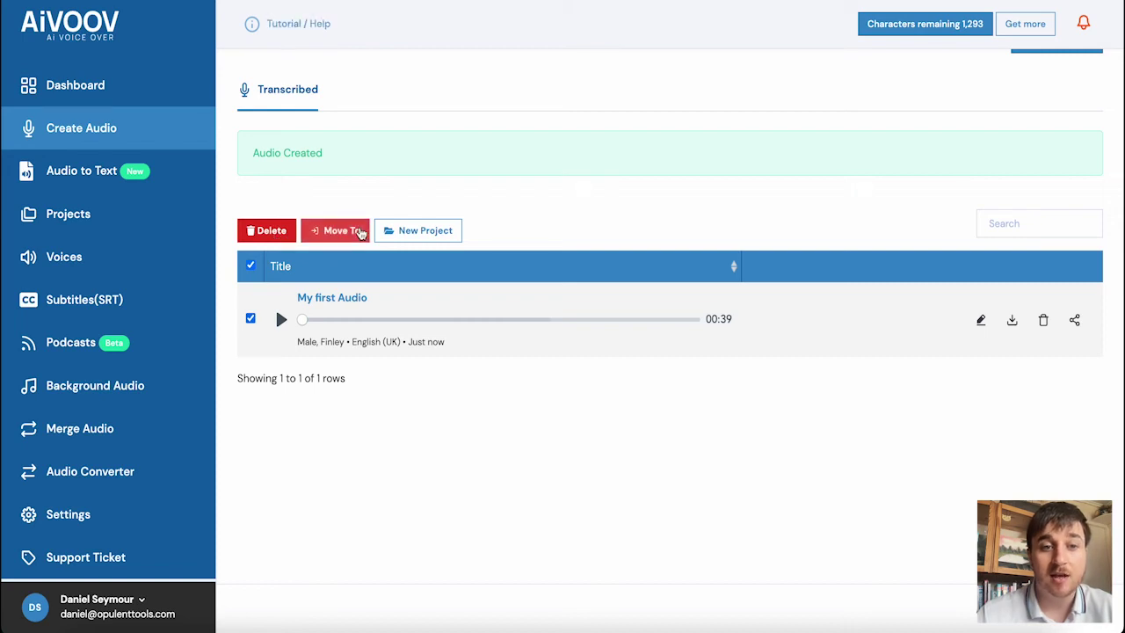
Open the New Project form and close it without saving.
{"action": "left_click", "coordinate": [423, 233]}
{"action": "left_click", "coordinate": [423, 231]}
{"action": "left_click", "coordinate": [434, 234]}
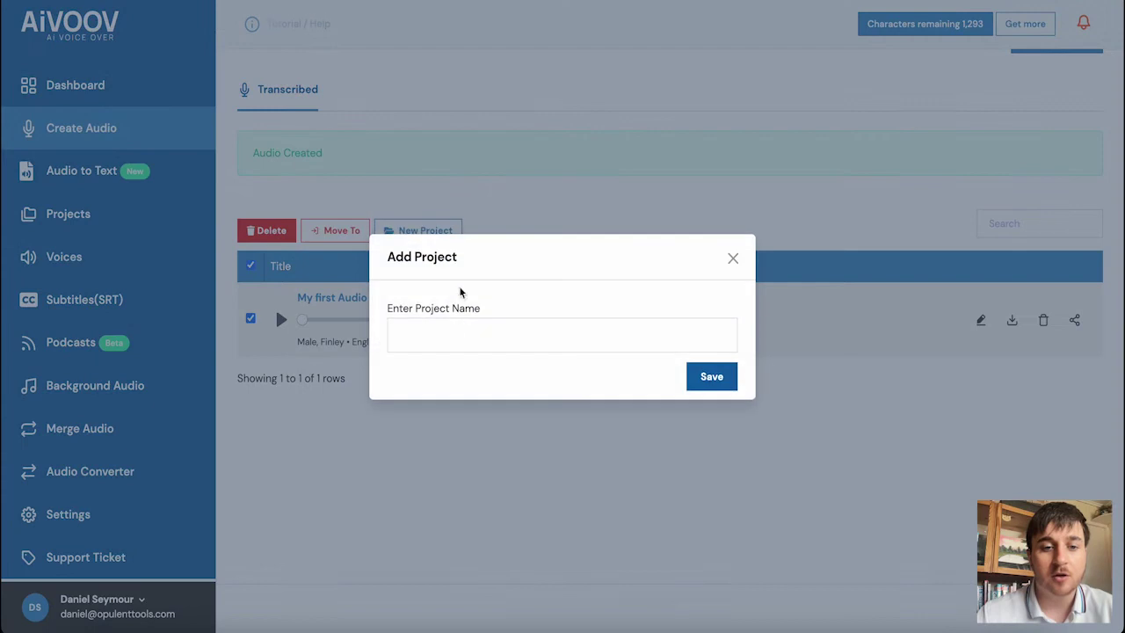
{"action": "left_click", "coordinate": [758, 256]}
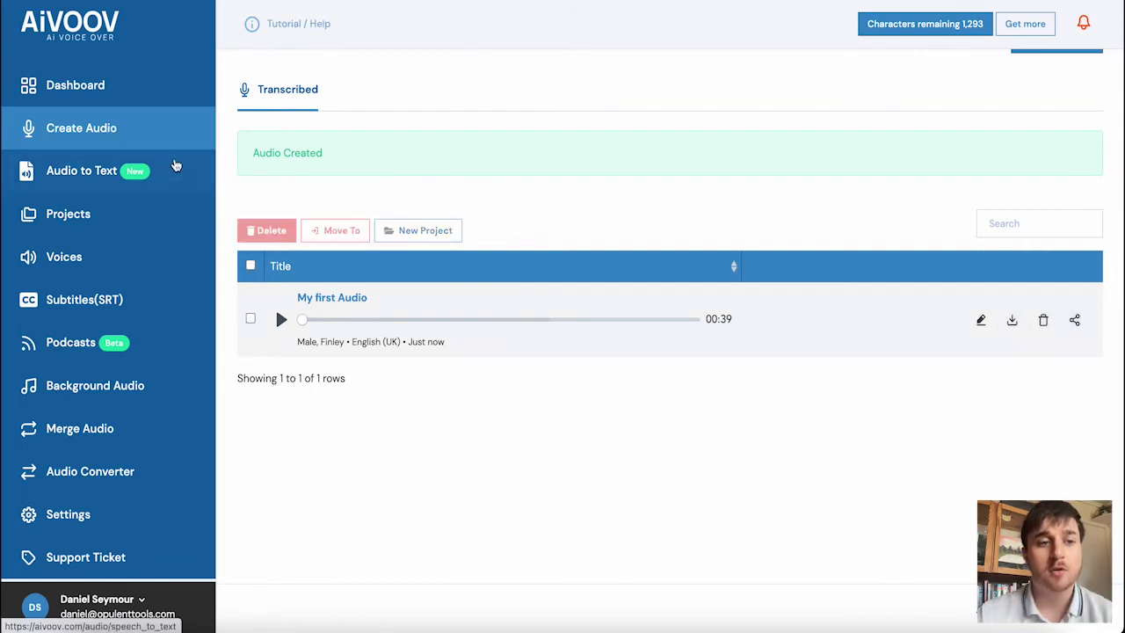
Go to Audio to Text and start a new conversion.
{"action": "left_click", "coordinate": [105, 170]}
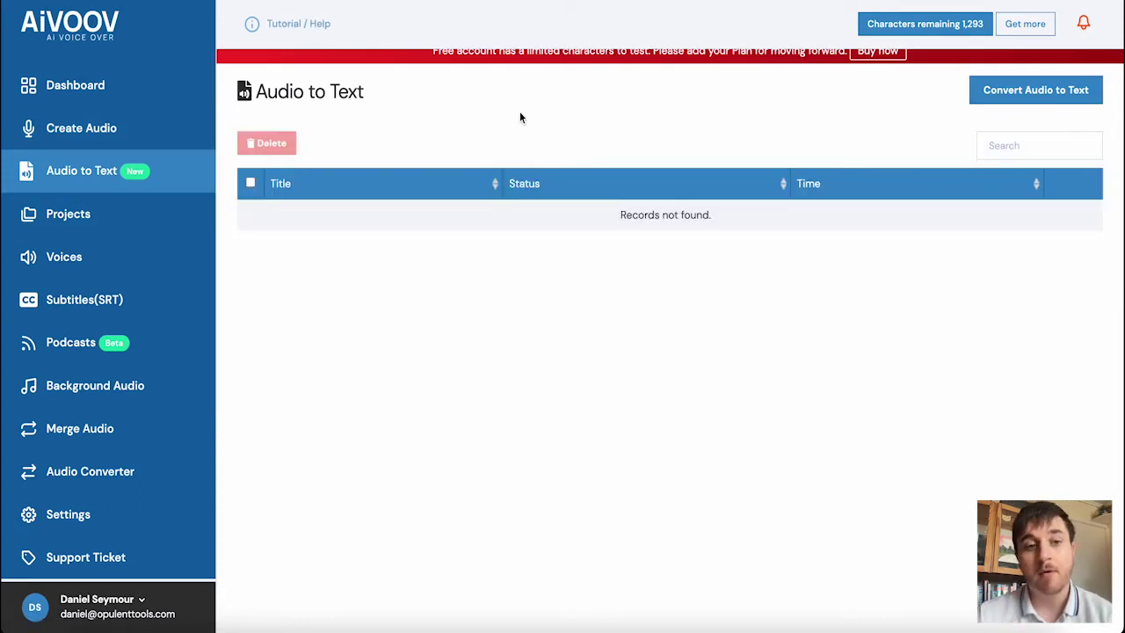
{"action": "left_click", "coordinate": [1002, 93]}
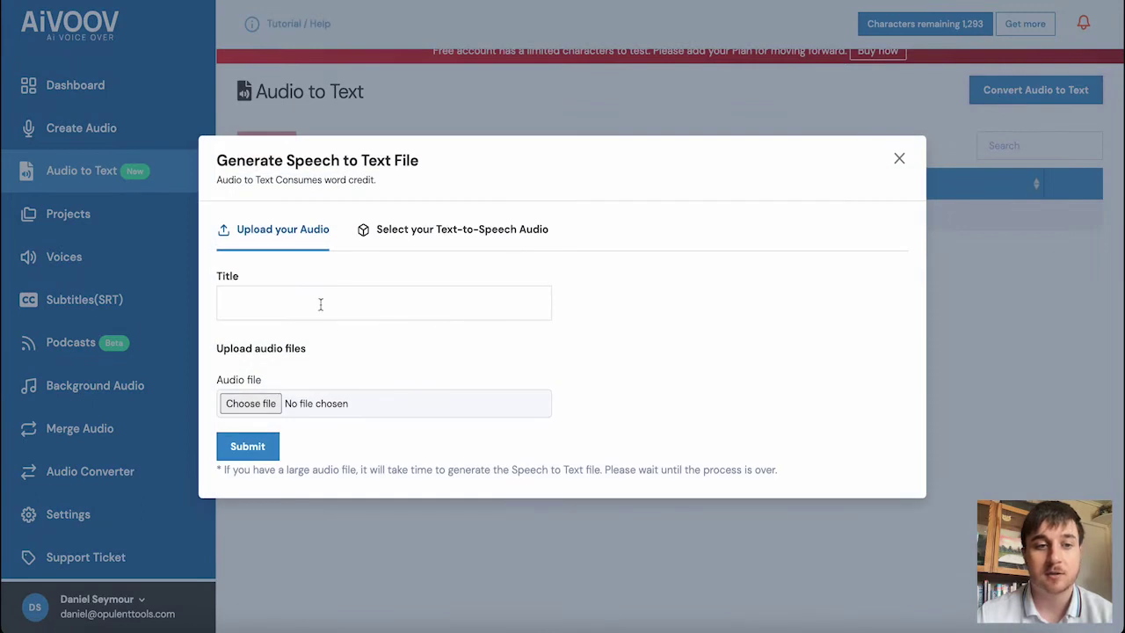
{"action": "left_click", "coordinate": [335, 301]}
{"action": "left_click", "coordinate": [257, 408]}
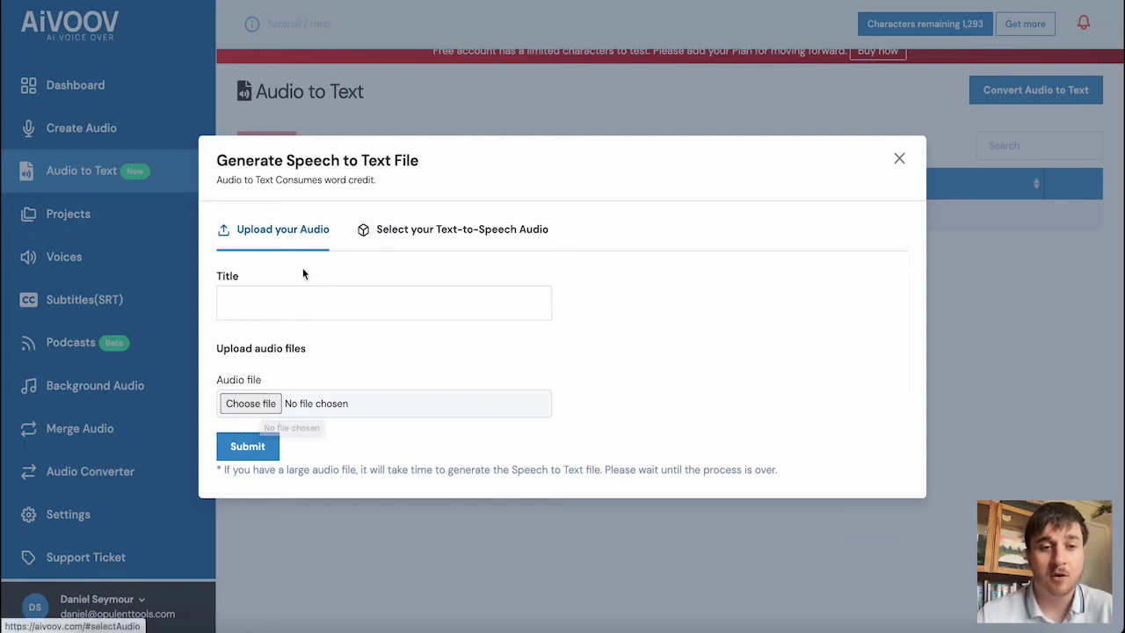
Submit the generated 'My first Audio' for transcription, titled 'Back to text'.
{"action": "left_click", "coordinate": [439, 239]}
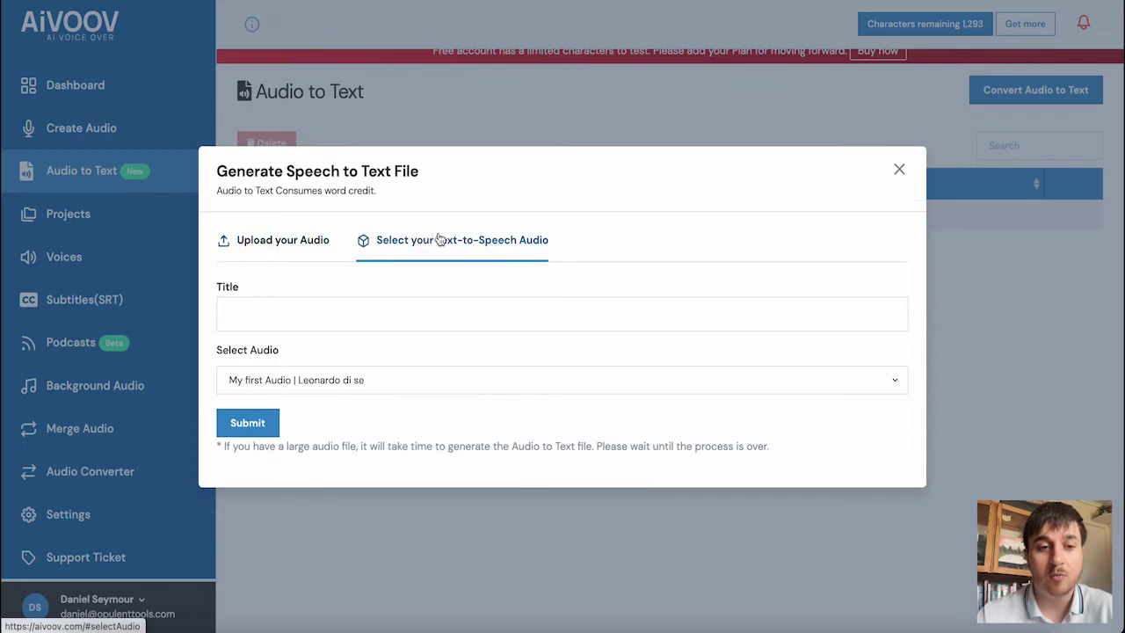
{"action": "left_click", "coordinate": [422, 314]}
{"action": "type", "text": "Back to text"}
{"action": "left_click", "coordinate": [418, 385]}
{"action": "left_click", "coordinate": [418, 389]}
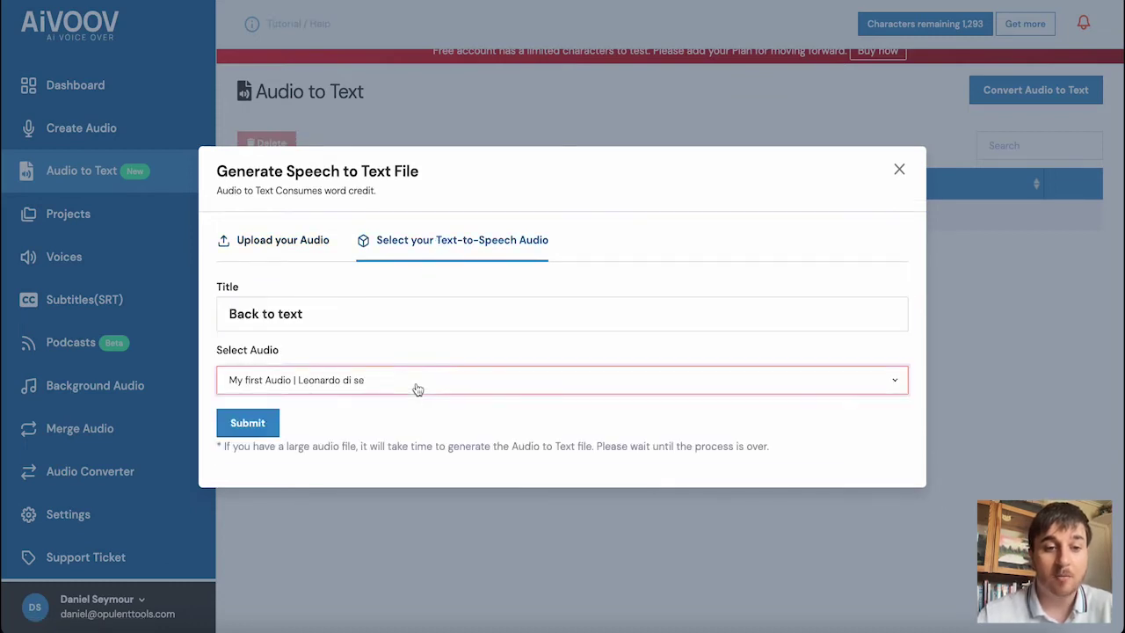
{"action": "left_click", "coordinate": [266, 420]}
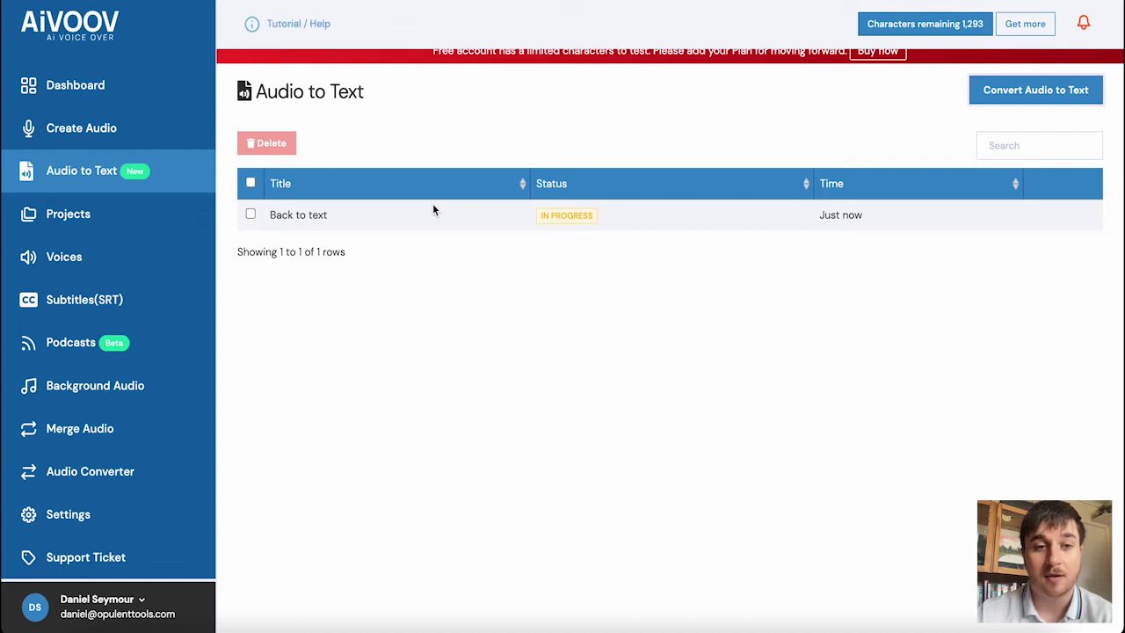
{"action": "scroll", "coordinate": [501, 211], "scroll_direction": "down", "scroll_amount": 1}
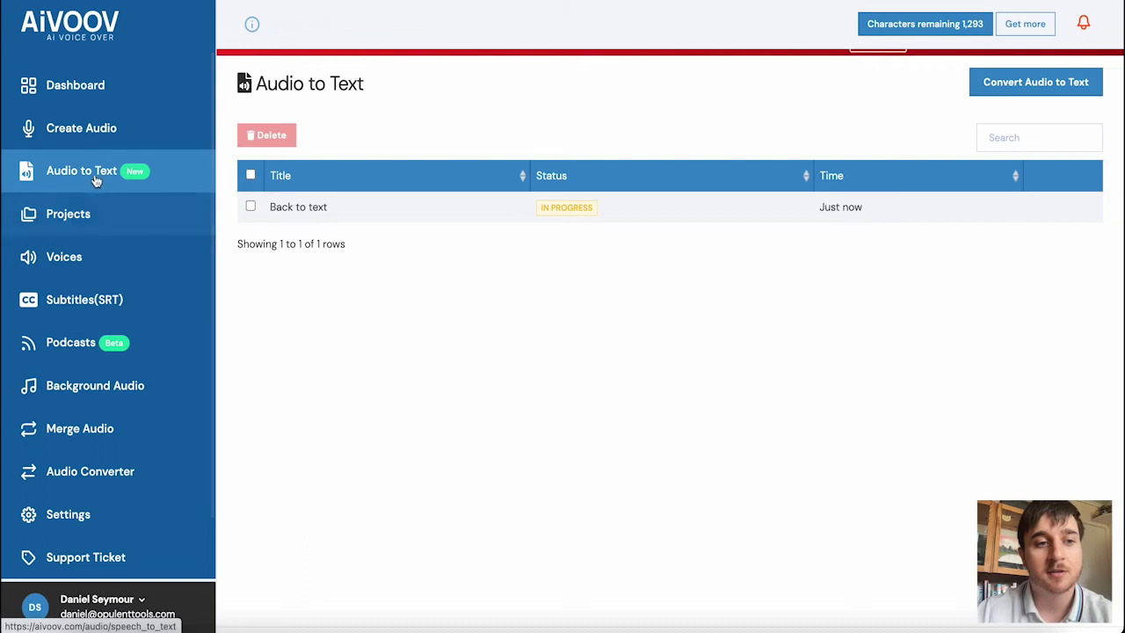
Add a project called 'My Project' and open its empty file list.
{"action": "left_click", "coordinate": [111, 227]}
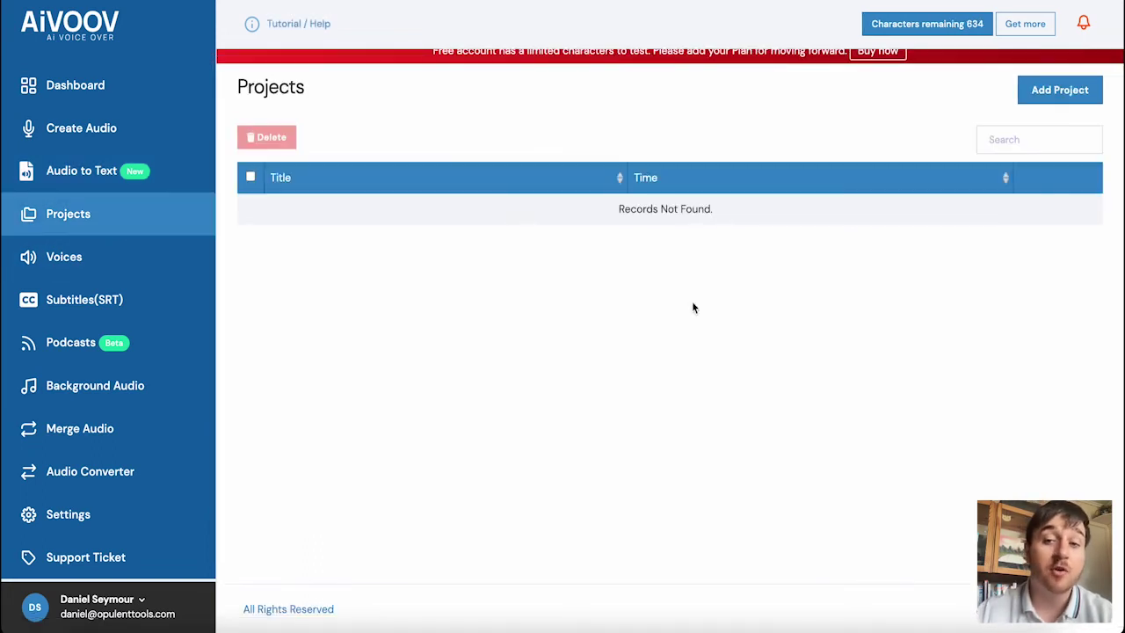
{"action": "left_click", "coordinate": [1074, 90]}
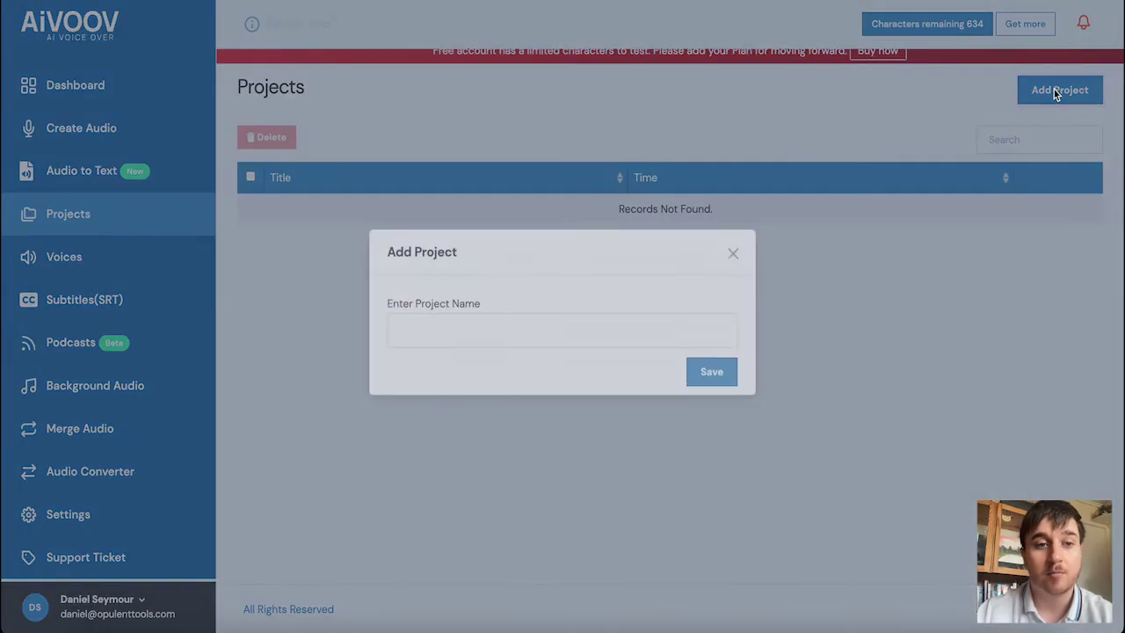
{"action": "left_click", "coordinate": [469, 339]}
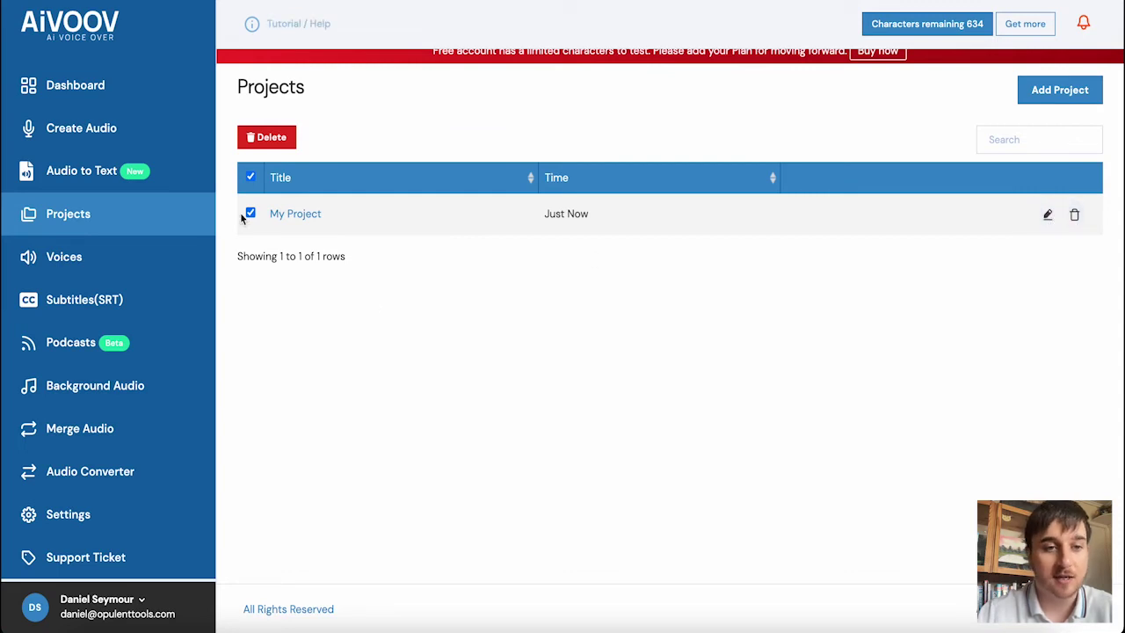
{"action": "left_click", "coordinate": [299, 214]}
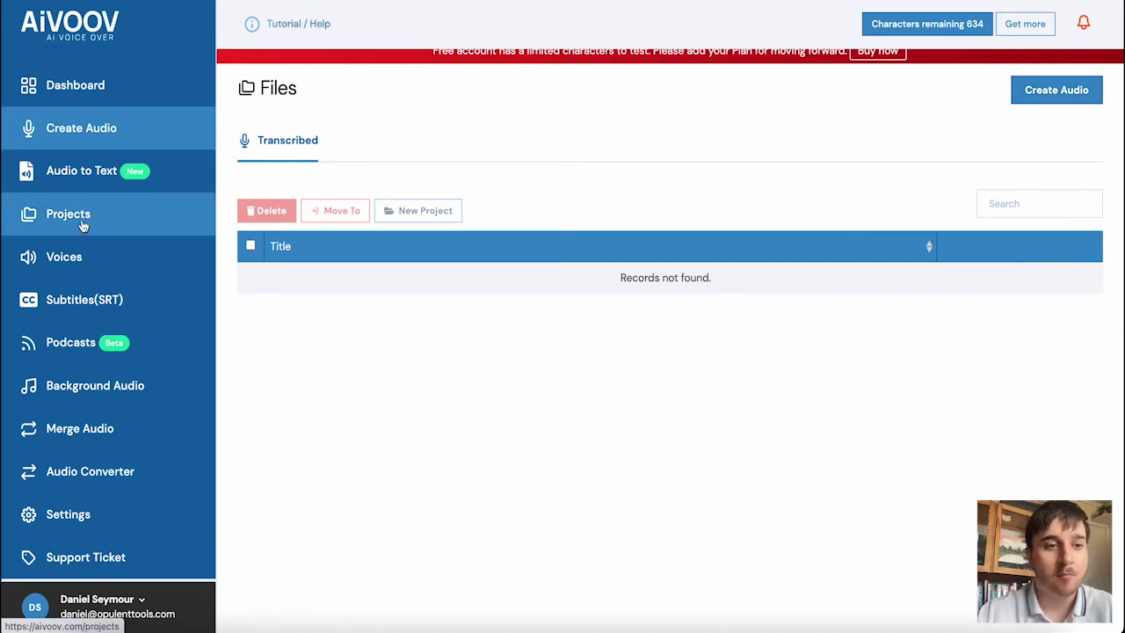
Filter the Voices library to English (South Africa), leaving Gender and Voice Type unfiltered.
{"action": "left_click", "coordinate": [80, 266]}
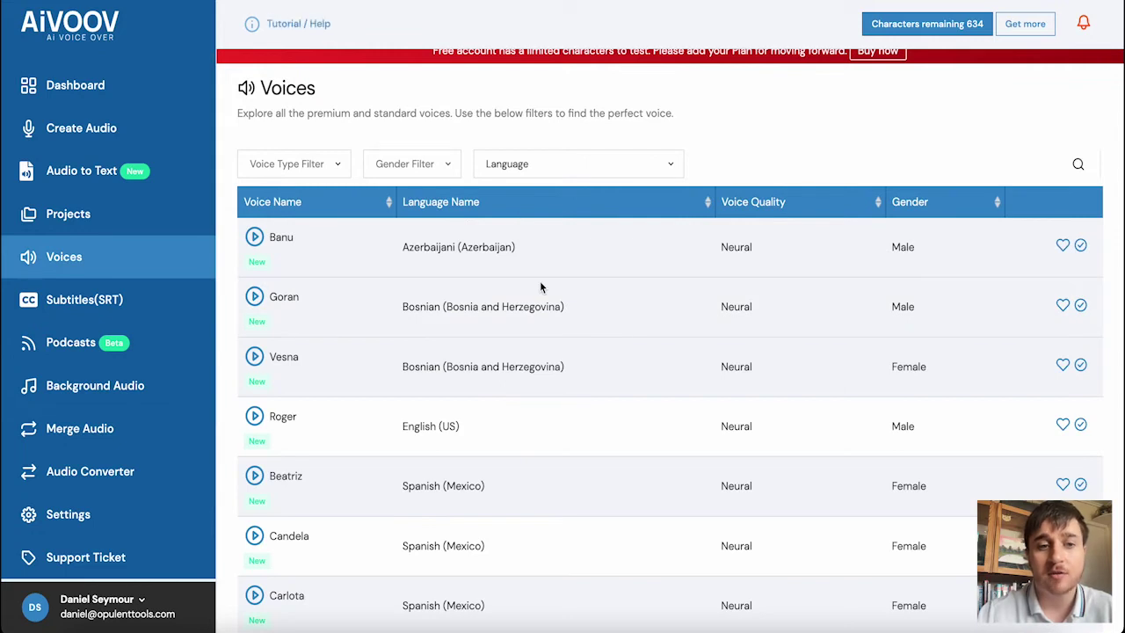
{"action": "scroll", "coordinate": [601, 117], "scroll_direction": "down", "scroll_amount": 1}
{"action": "left_click", "coordinate": [601, 117]}
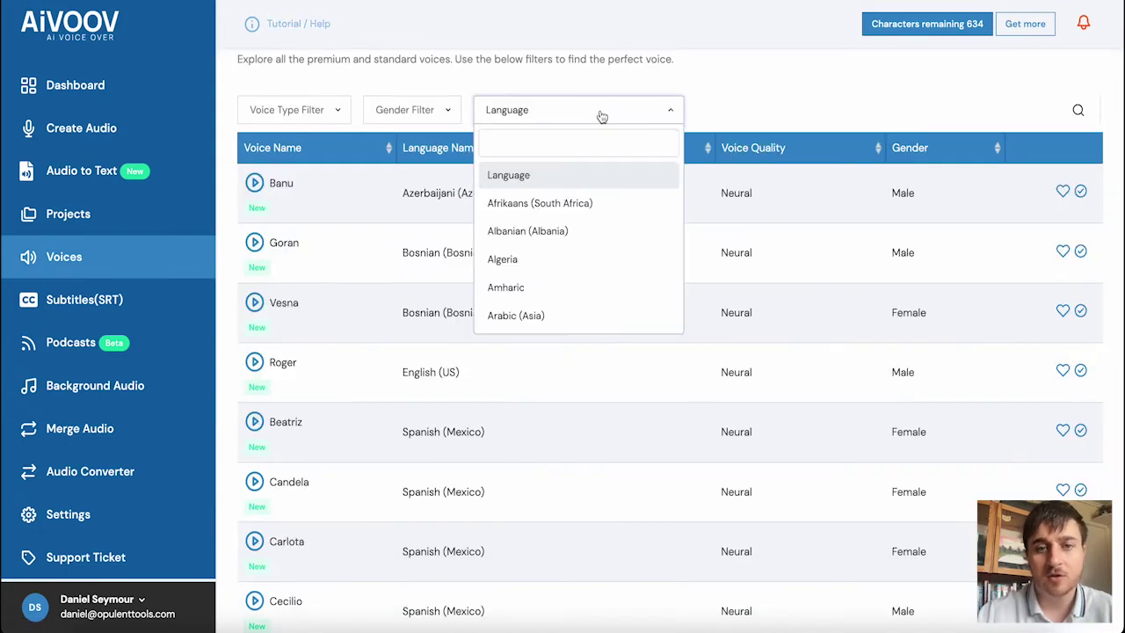
{"action": "scroll", "coordinate": [556, 229], "scroll_direction": "down", "scroll_amount": 10}
{"action": "left_click", "coordinate": [556, 228]}
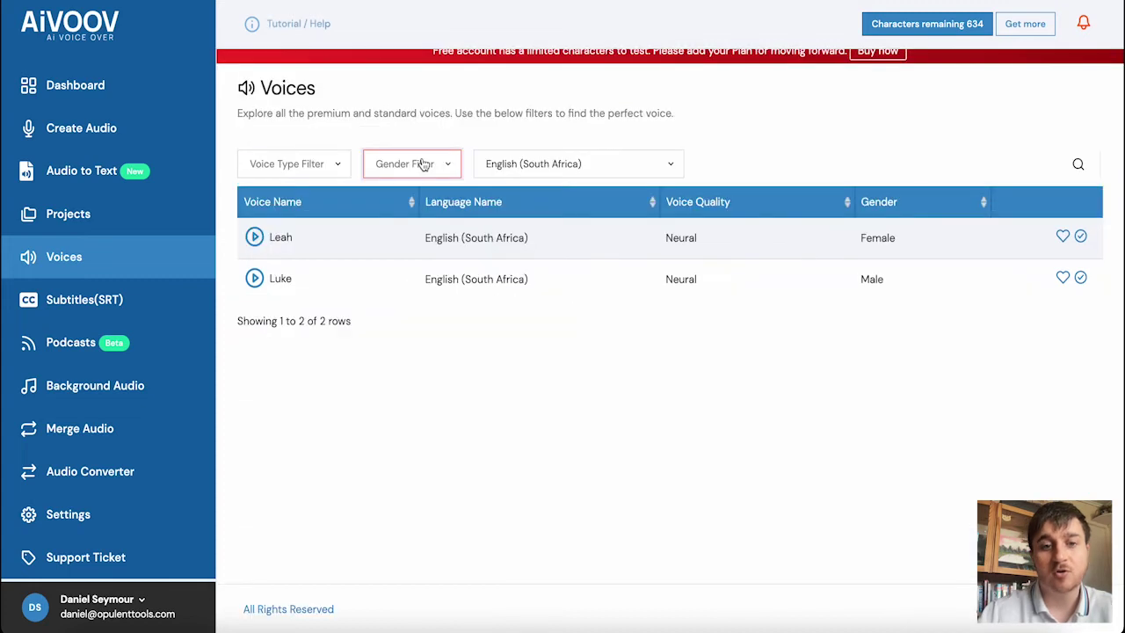
{"action": "left_click", "coordinate": [424, 166]}
{"action": "left_click", "coordinate": [422, 164]}
{"action": "left_click", "coordinate": [325, 160]}
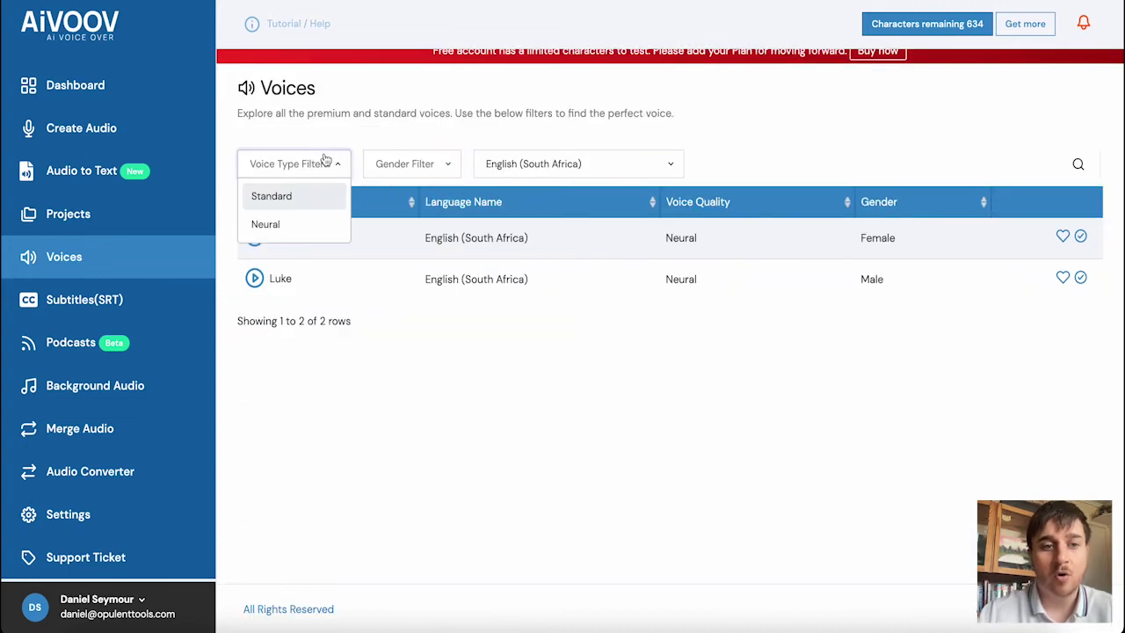
{"action": "left_click", "coordinate": [326, 160]}
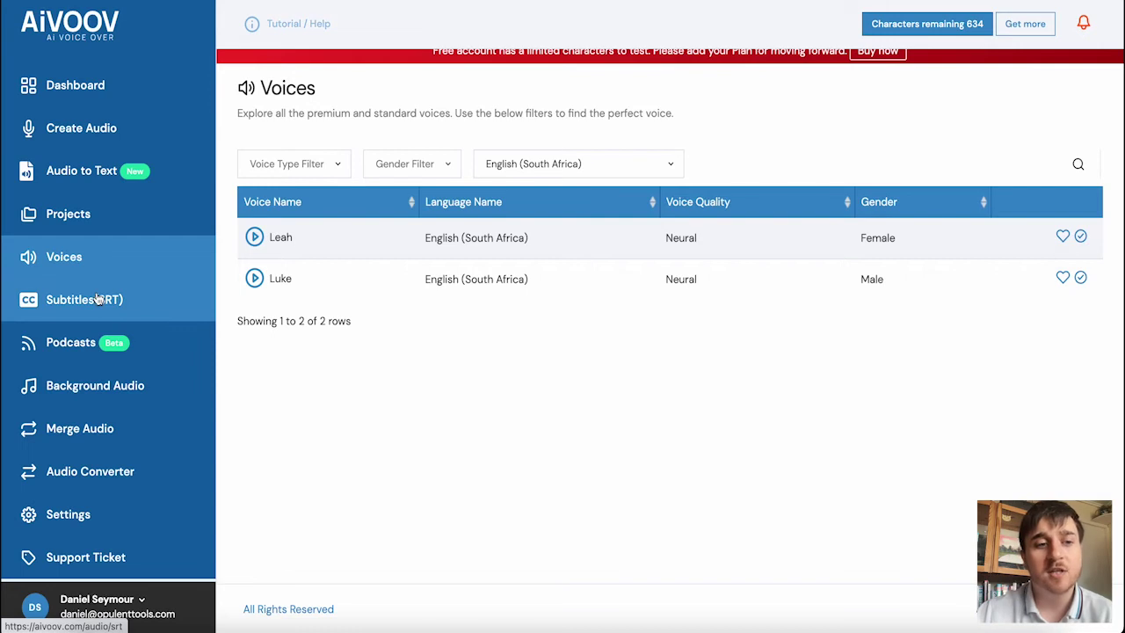
In Subtitles (SRT), start a new SRT file using the My first Audio text-to-speech audio.
{"action": "left_click", "coordinate": [102, 308]}
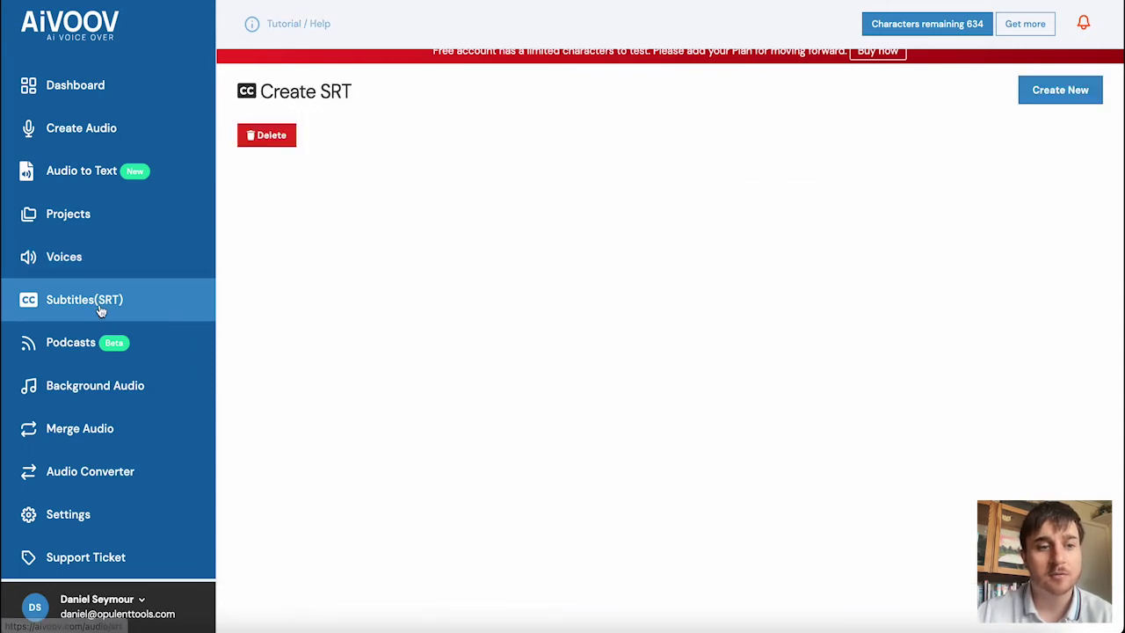
{"action": "left_click", "coordinate": [1058, 86]}
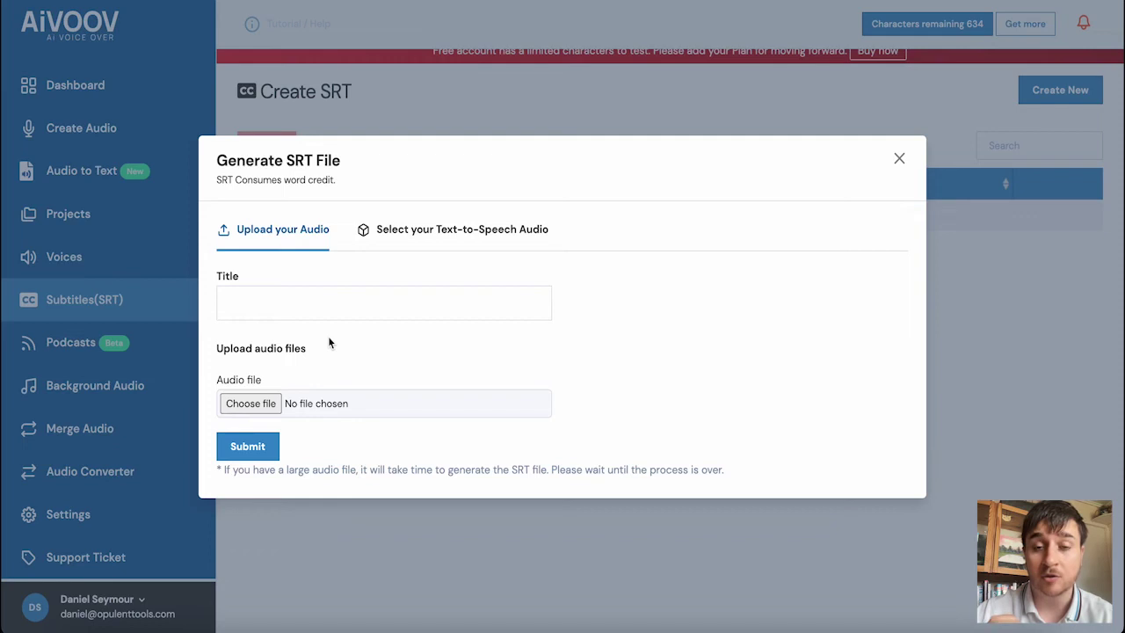
{"action": "left_click", "coordinate": [477, 242]}
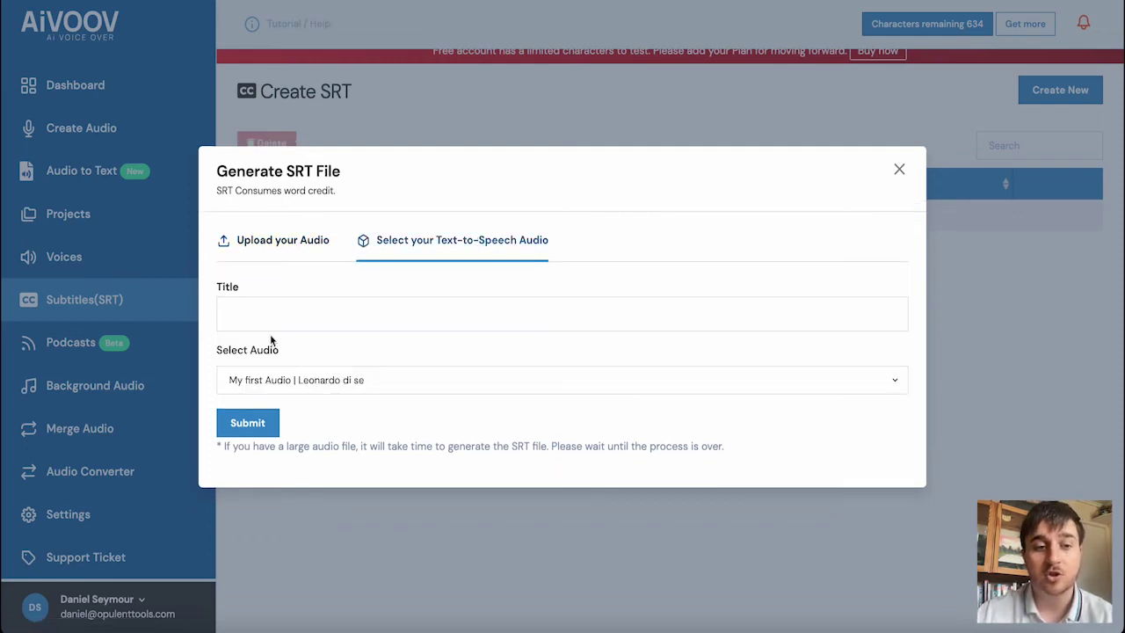
{"action": "left_click", "coordinate": [350, 380]}
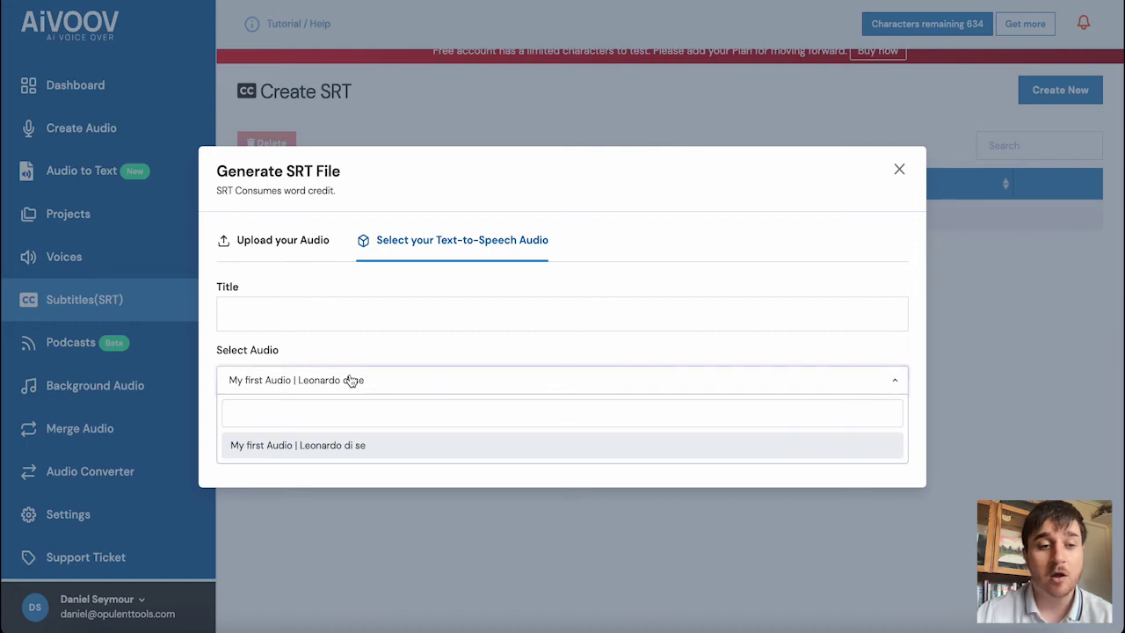
{"action": "left_click", "coordinate": [349, 380]}
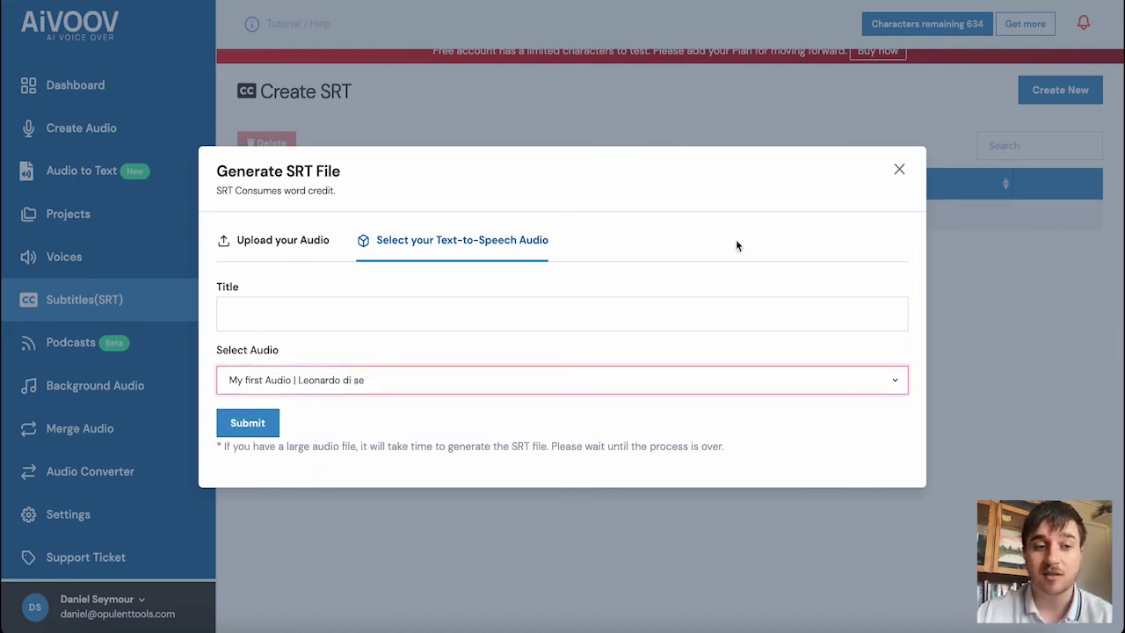
Close the SRT generator without submitting, visit Podcasts, then go back.
{"action": "left_click", "coordinate": [1035, 210]}
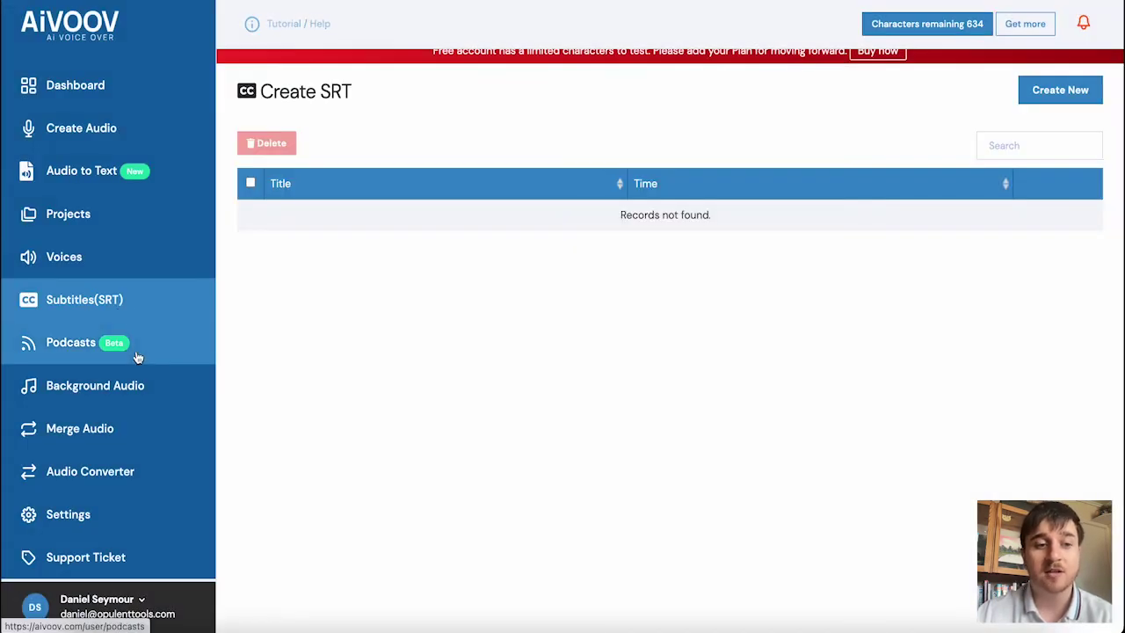
{"action": "left_click", "coordinate": [137, 357]}
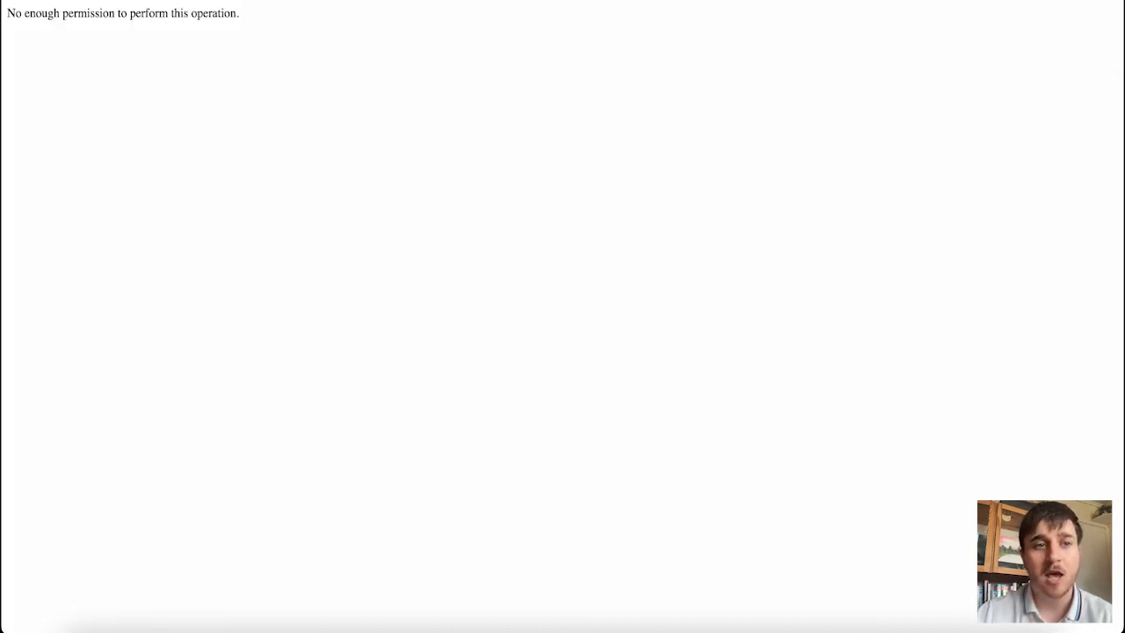
{"action": "key", "text": "alt+Left"}
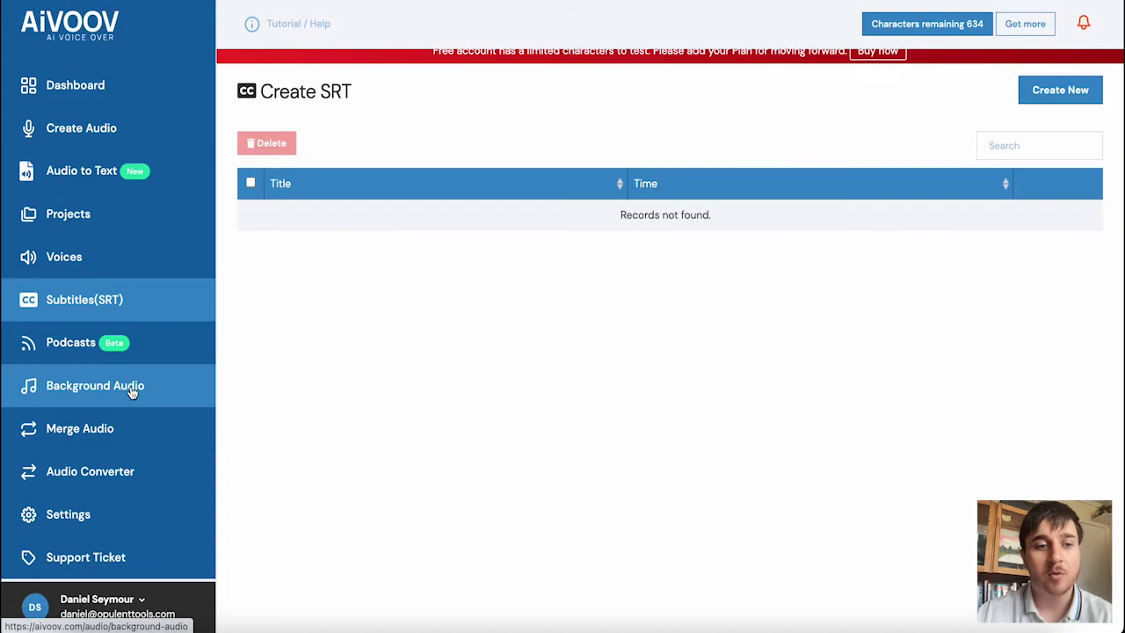
Start a new Background Audio mix titled 'Background'.
{"action": "left_click", "coordinate": [131, 392]}
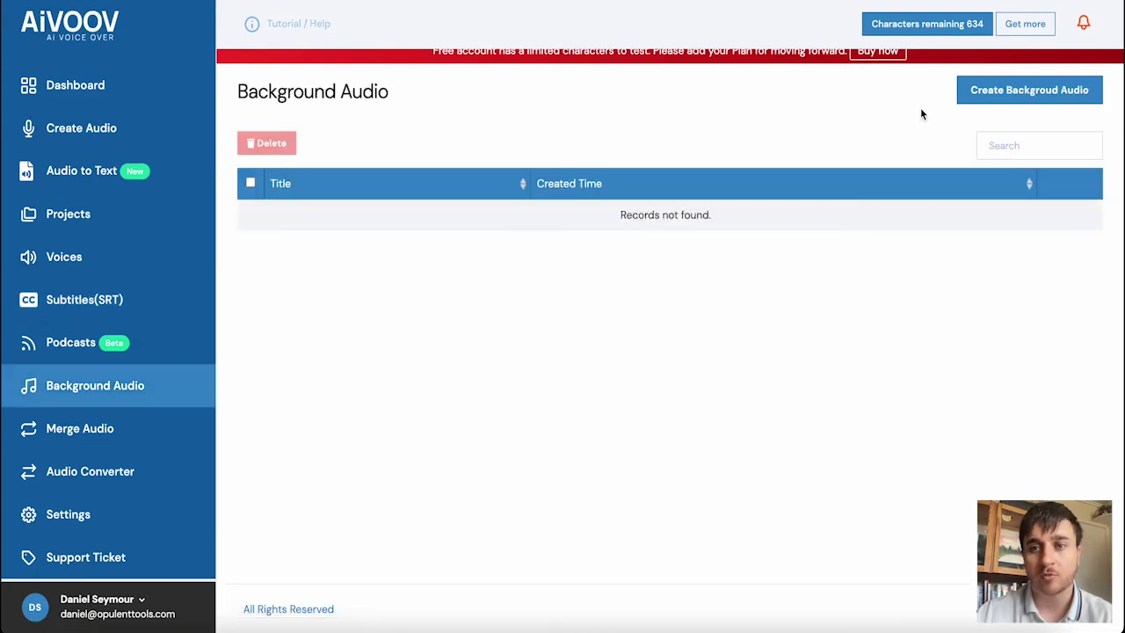
{"action": "left_click", "coordinate": [1002, 95]}
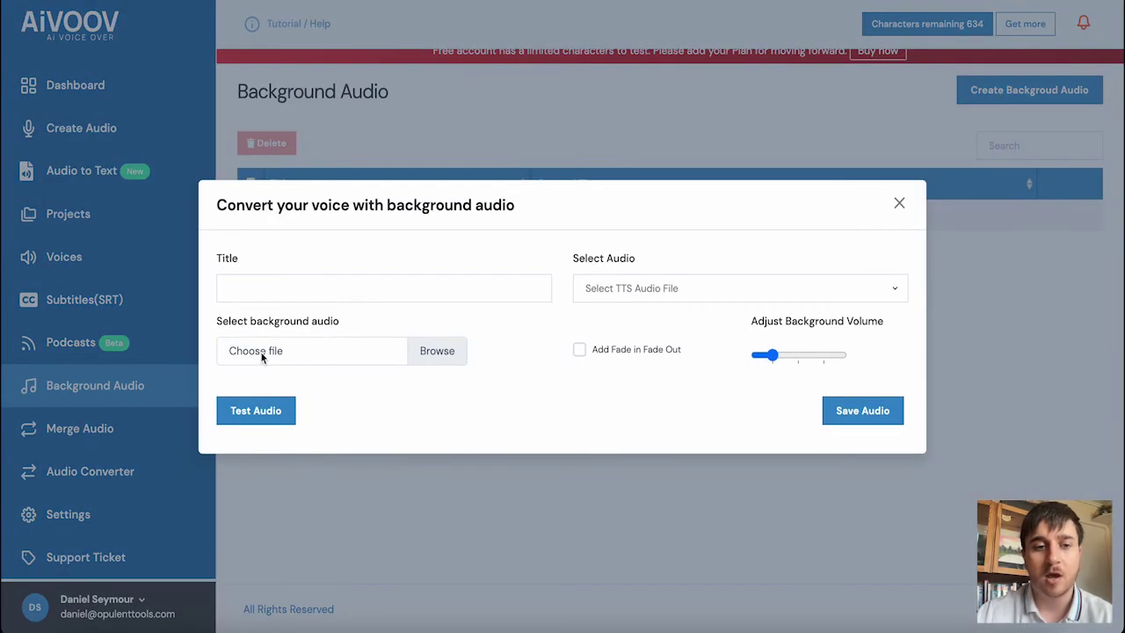
{"action": "left_click", "coordinate": [271, 286]}
{"action": "type", "text": "Background"}
{"action": "left_click", "coordinate": [646, 290]}
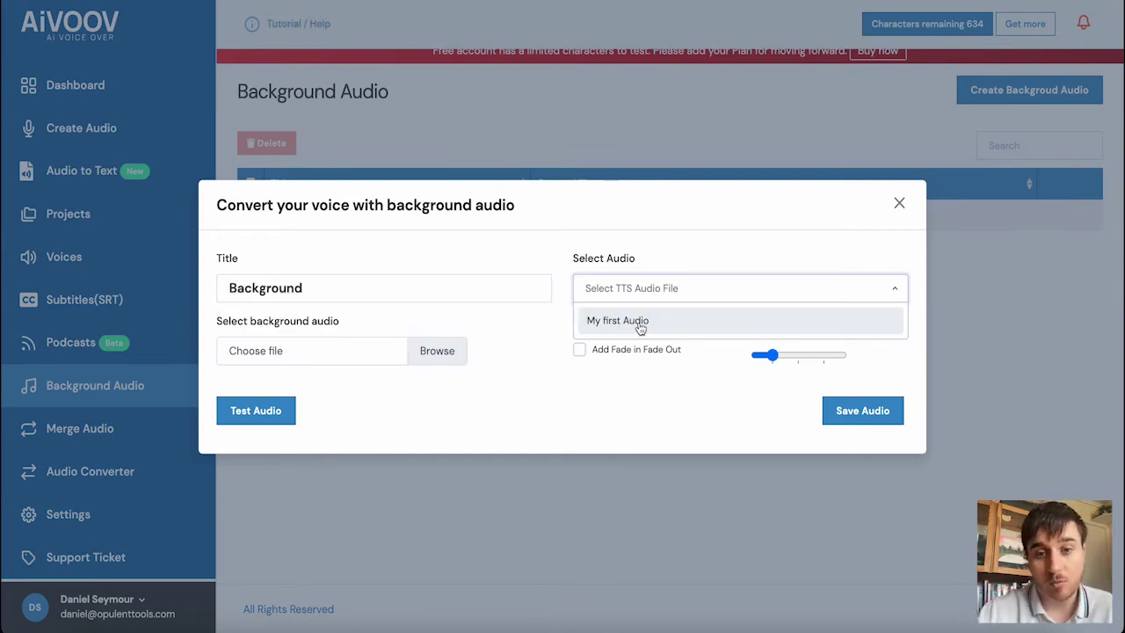
Pick My first Audio as the voice track, set volume to 4.7, and close unsaved.
{"action": "left_click", "coordinate": [641, 323]}
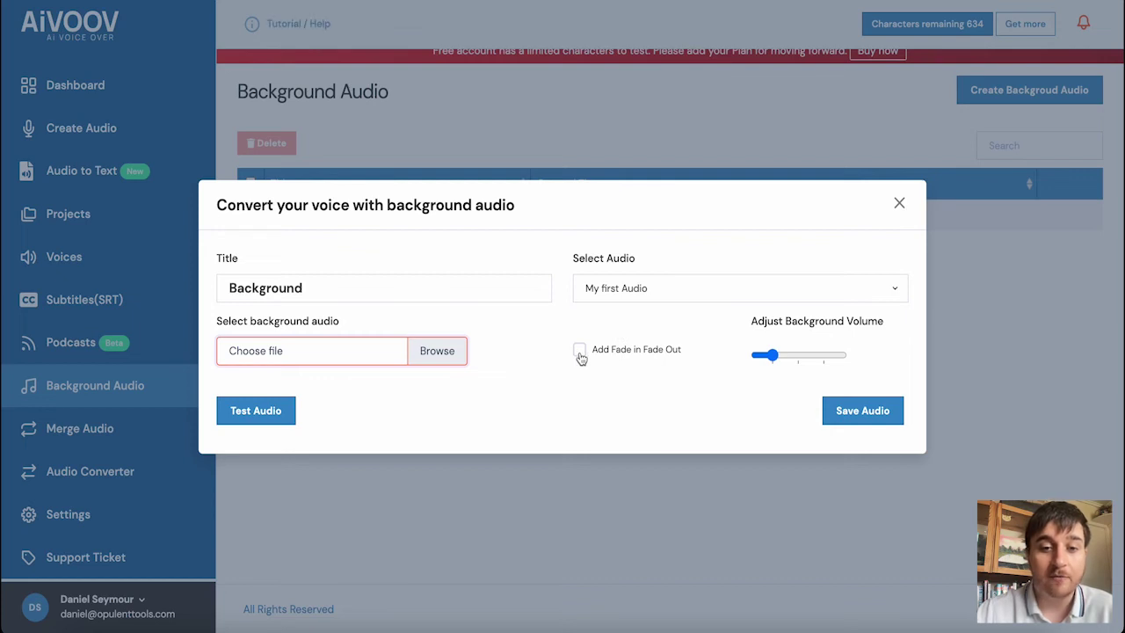
{"action": "mouse_move", "coordinate": [771, 356]}
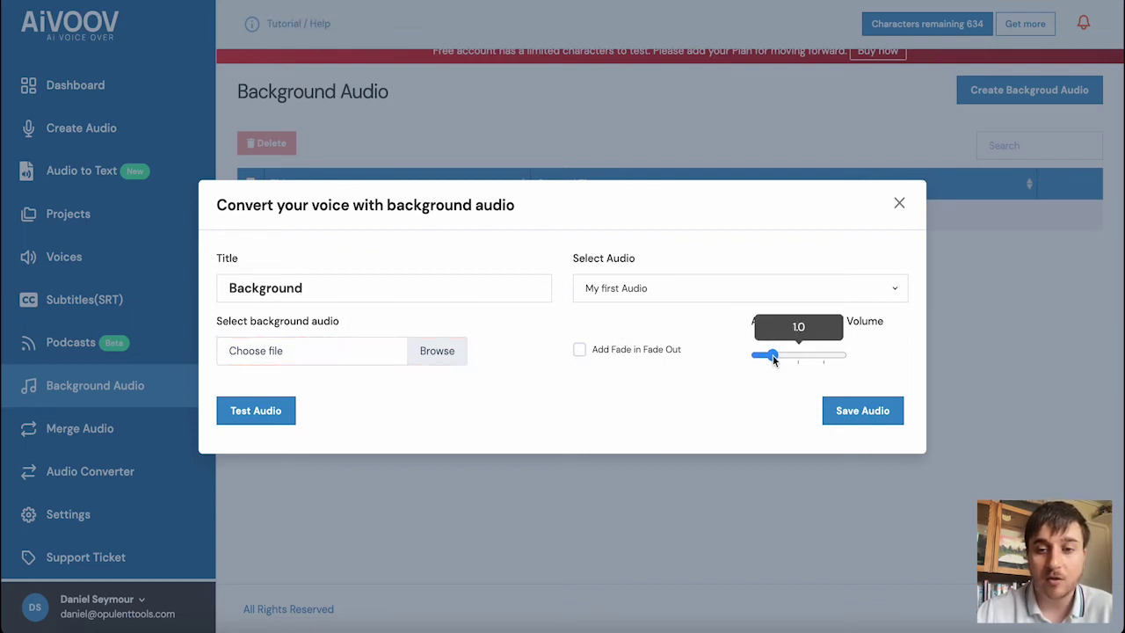
{"action": "mouse_move", "coordinate": [773, 355]}
{"action": "left_mouse_down"}
{"action": "mouse_move", "coordinate": [836, 358]}
{"action": "mouse_move", "coordinate": [760, 360]}
{"action": "left_mouse_up"}
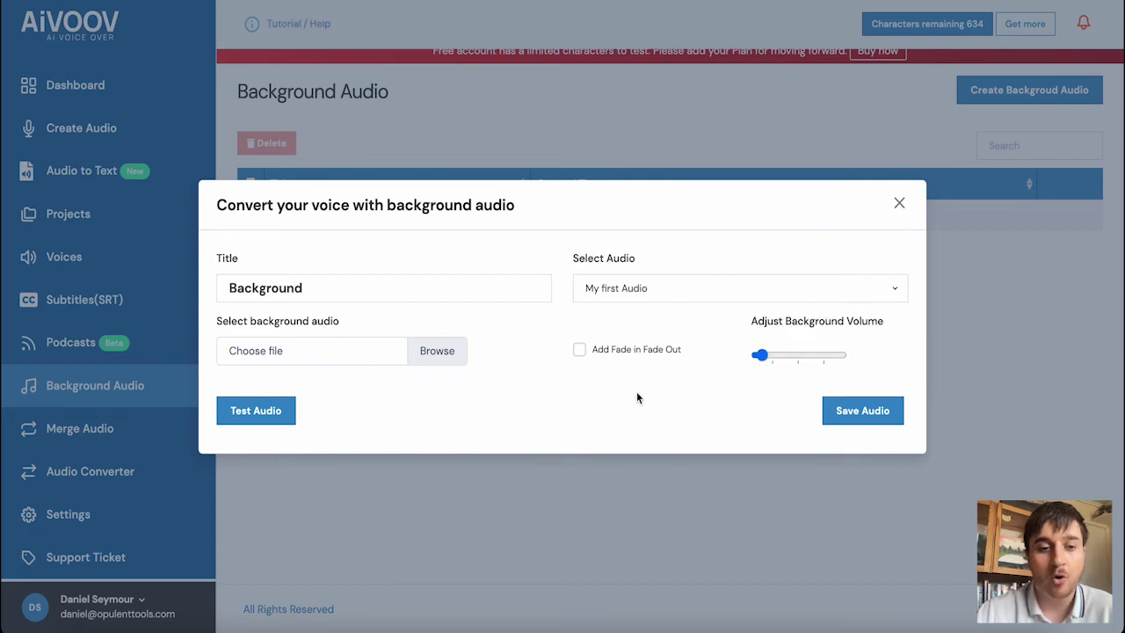
{"action": "left_click", "coordinate": [899, 203]}
Start a merge titled 'Merge', add a file slot, and view the Text-to-Speech and Loop Audio options.
{"action": "left_click", "coordinate": [100, 433]}
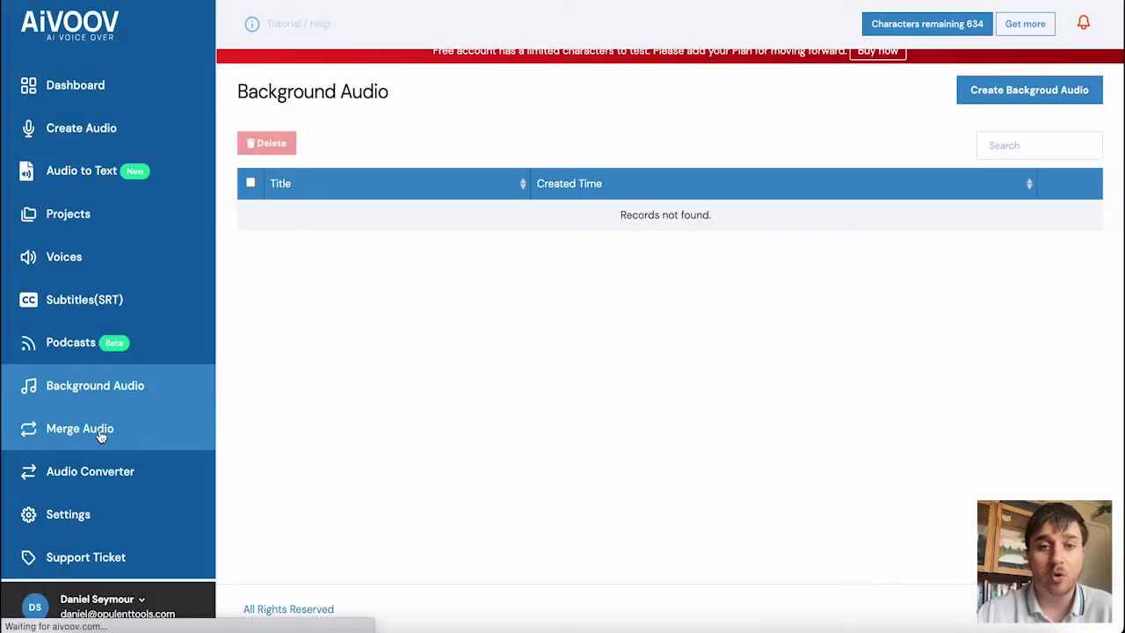
{"action": "left_click", "coordinate": [1054, 93]}
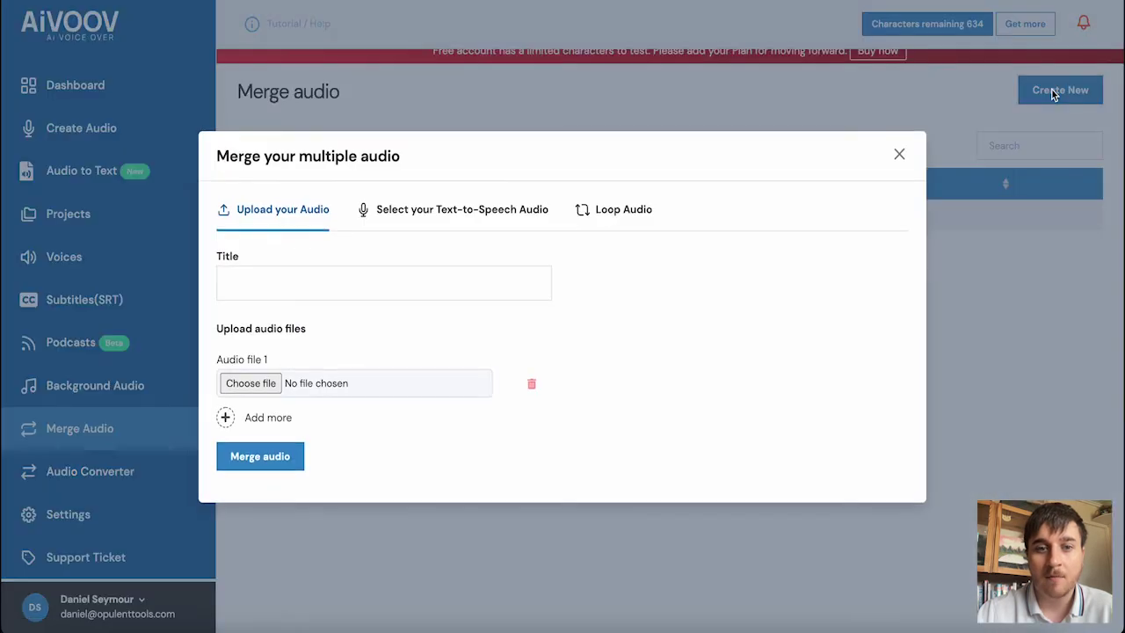
{"action": "left_click", "coordinate": [281, 288]}
{"action": "type", "text": "Merge"}
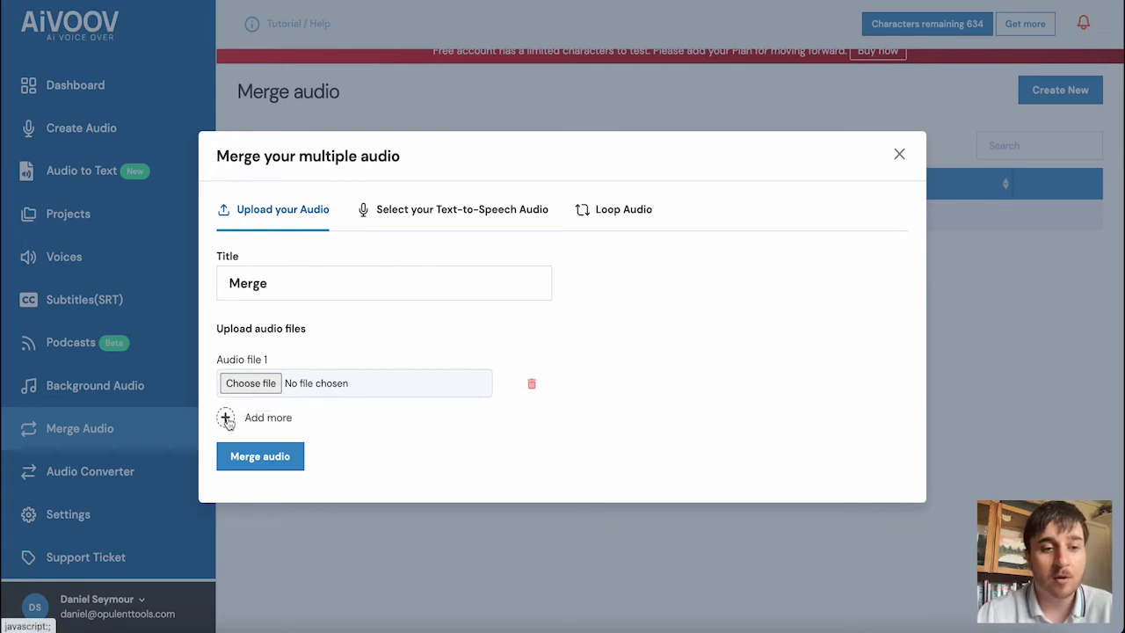
{"action": "left_click", "coordinate": [226, 419]}
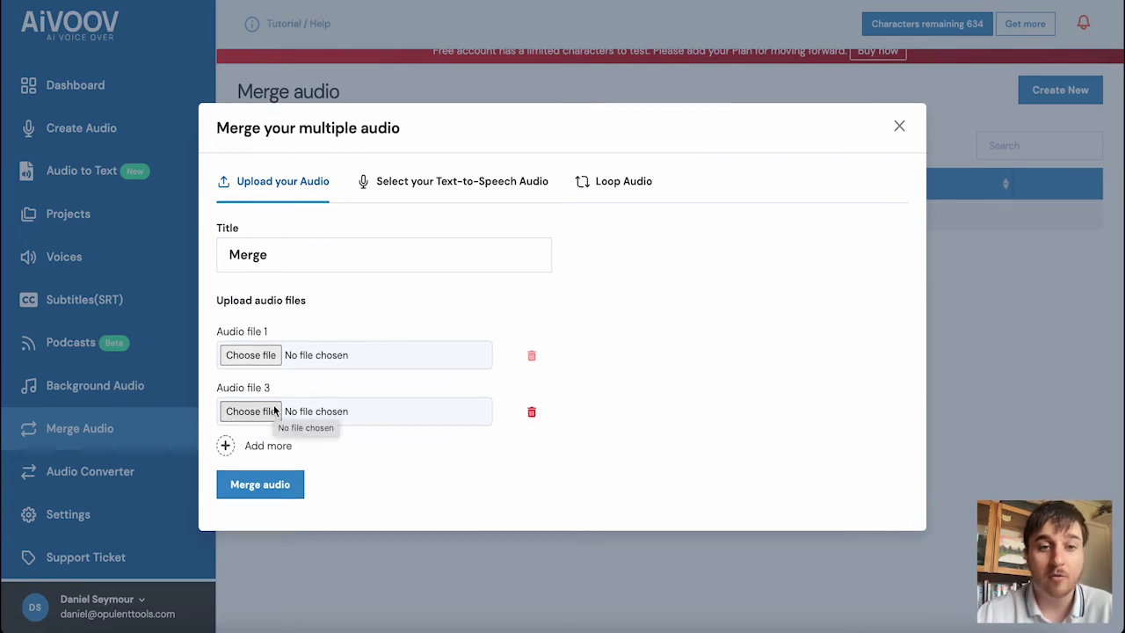
{"action": "left_click", "coordinate": [431, 182]}
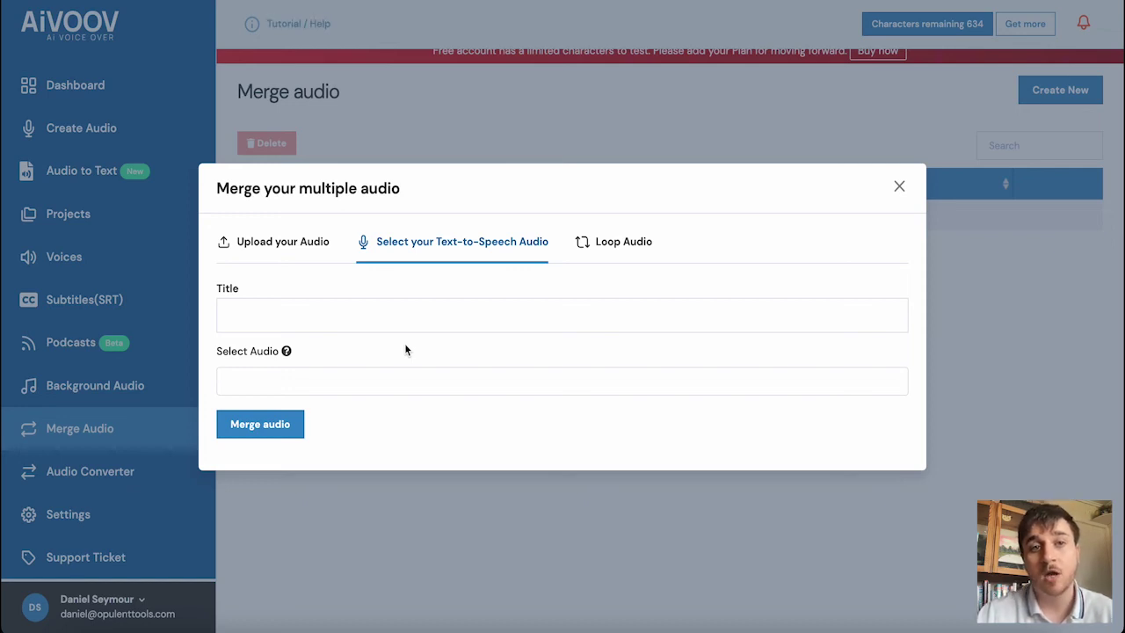
{"action": "left_click", "coordinate": [605, 238]}
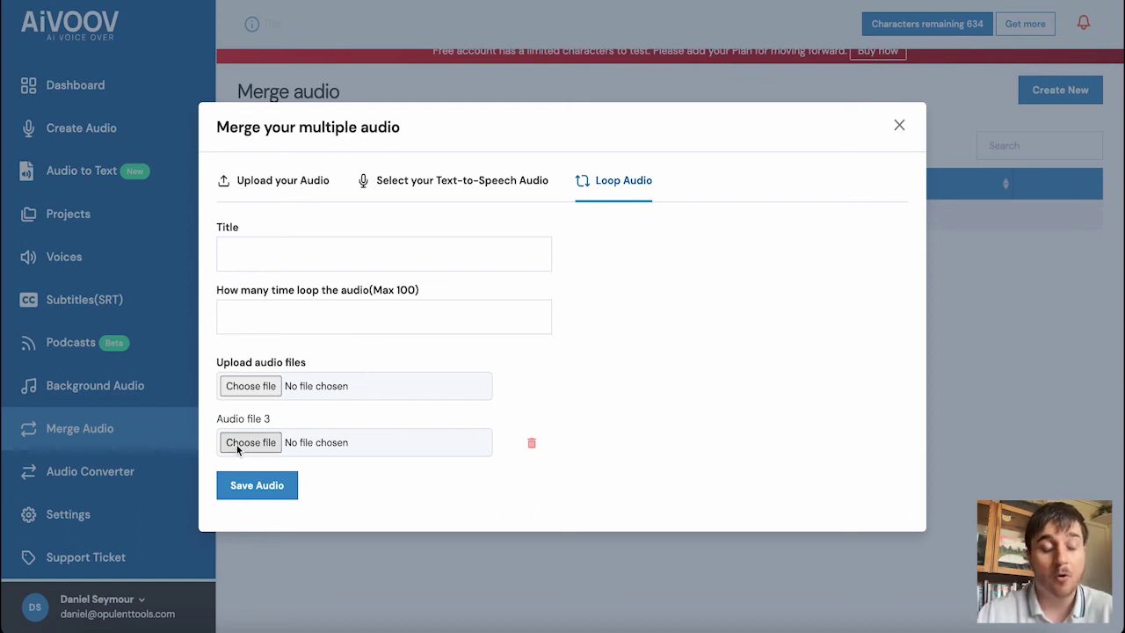
Close the merge form and set Audio Converter to convert My first Audio to WAV.
{"action": "left_click", "coordinate": [84, 434]}
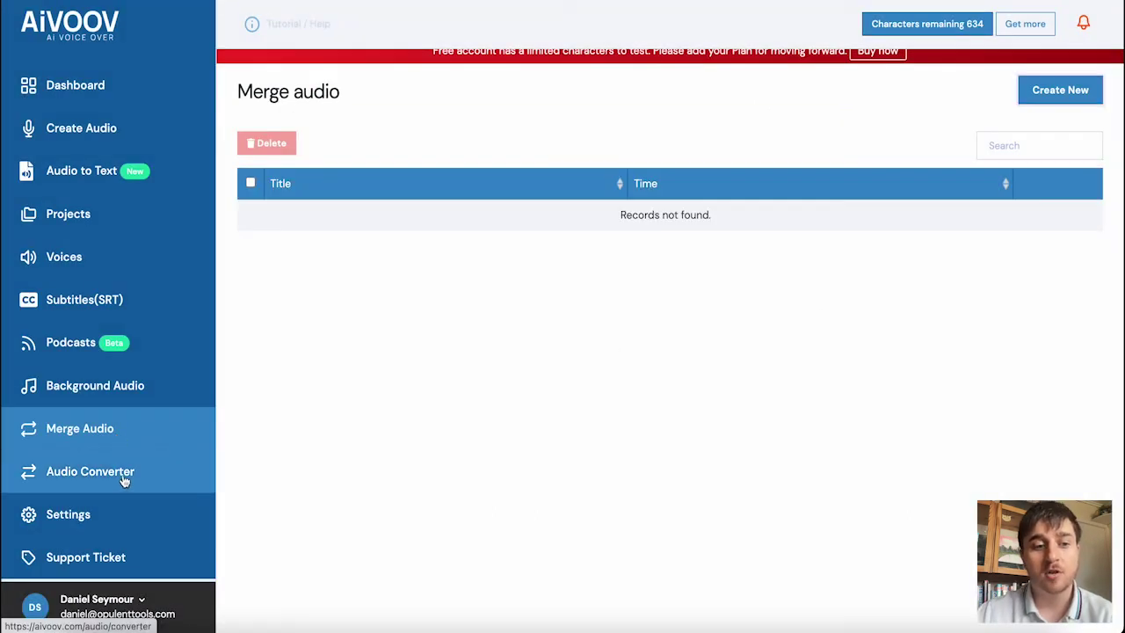
{"action": "left_click", "coordinate": [125, 480]}
{"action": "left_click", "coordinate": [431, 179]}
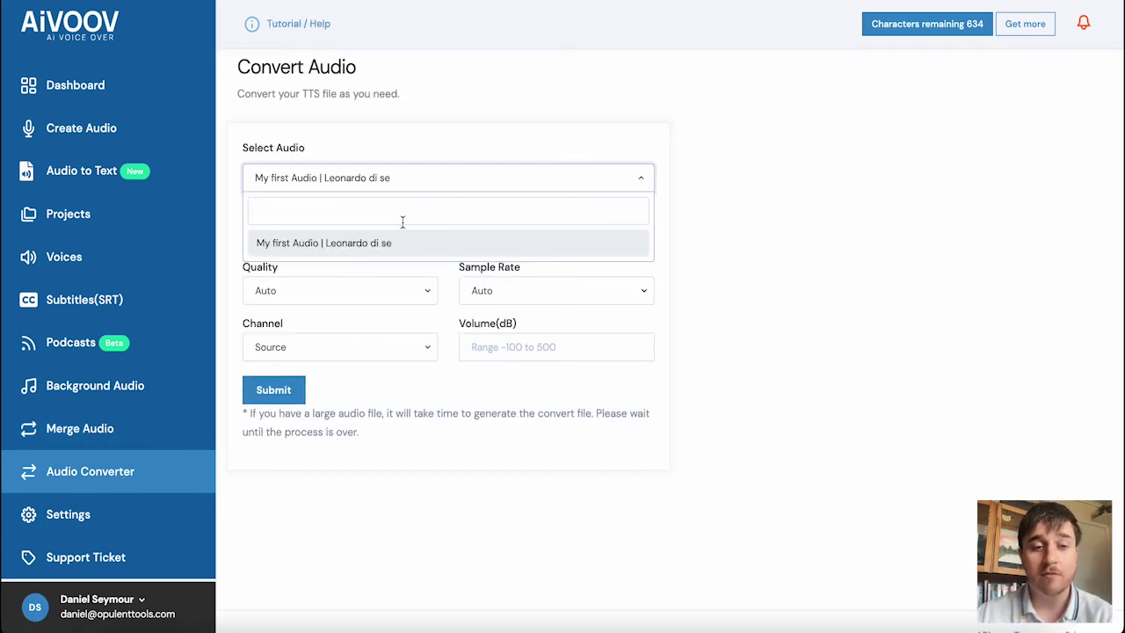
{"action": "left_click", "coordinate": [364, 248]}
{"action": "left_click", "coordinate": [403, 235]}
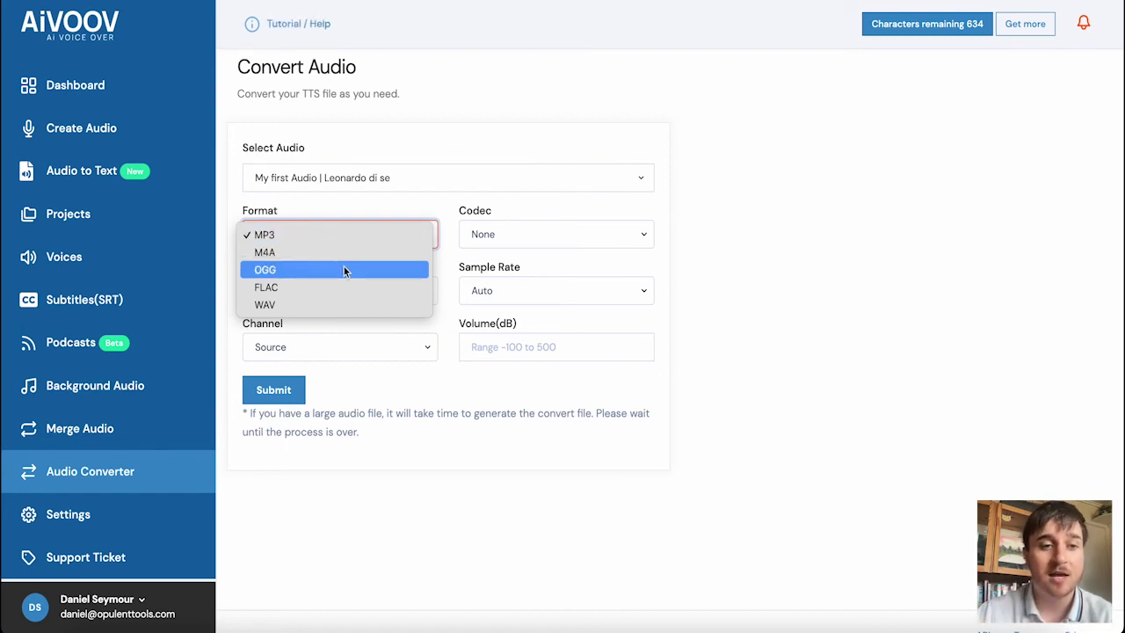
{"action": "left_click", "coordinate": [339, 303]}
Keep COPY codec, Auto quality, Source channel, and the default sample rate and volume.
{"action": "left_click", "coordinate": [523, 236]}
{"action": "left_click", "coordinate": [523, 236]}
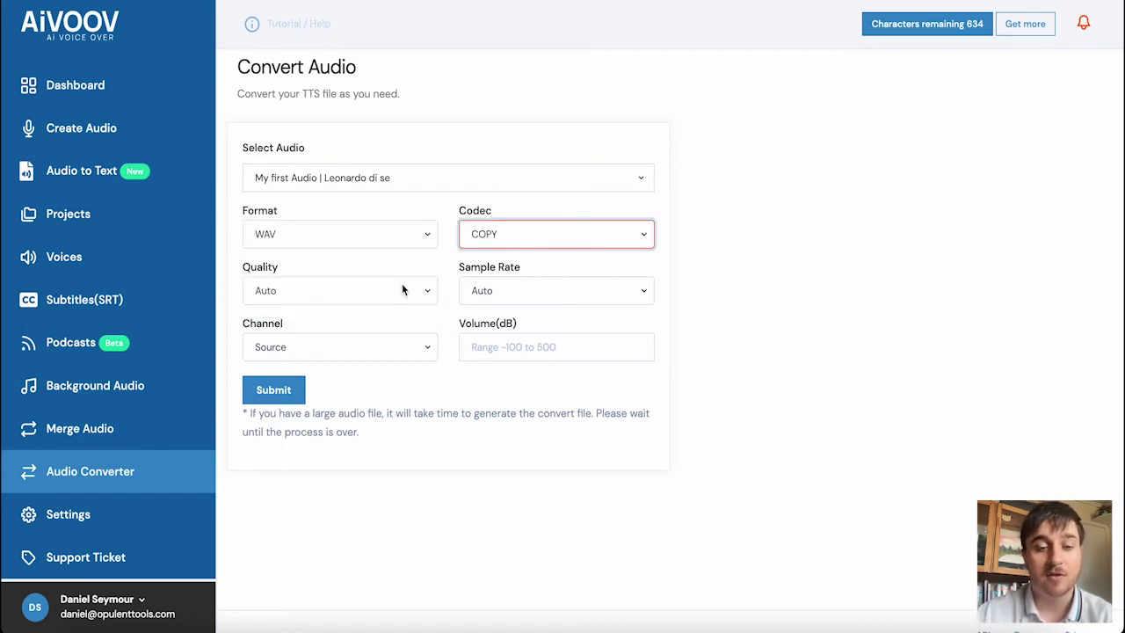
{"action": "left_click", "coordinate": [349, 287]}
{"action": "left_click", "coordinate": [351, 289]}
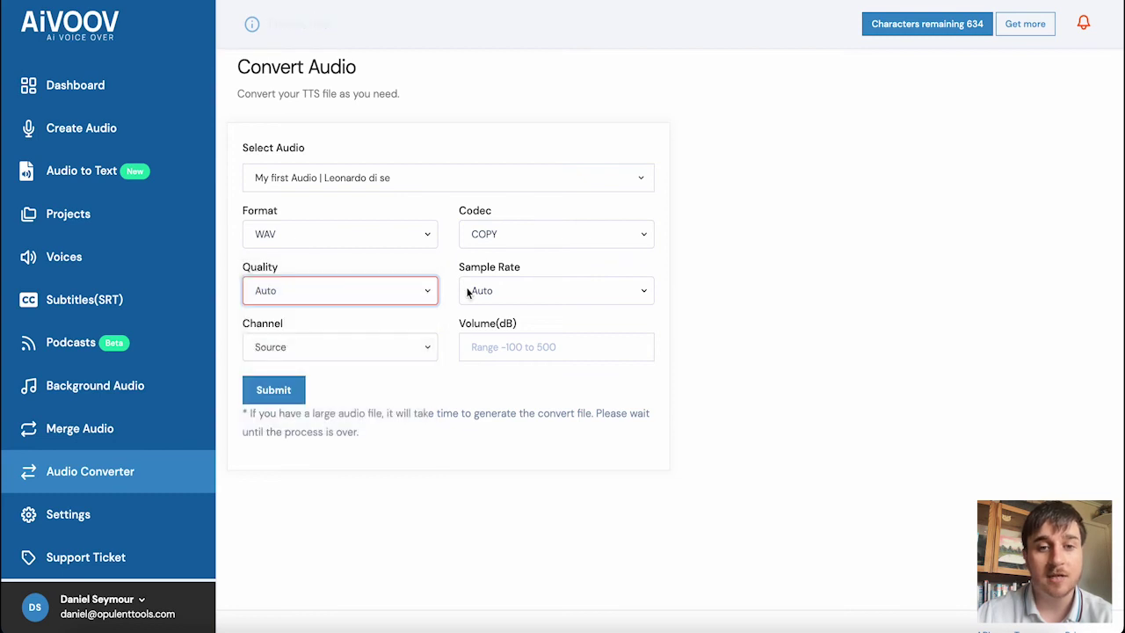
{"action": "left_click", "coordinate": [646, 287]}
{"action": "left_click", "coordinate": [343, 356]}
{"action": "left_click", "coordinate": [343, 351]}
{"action": "left_click", "coordinate": [412, 350]}
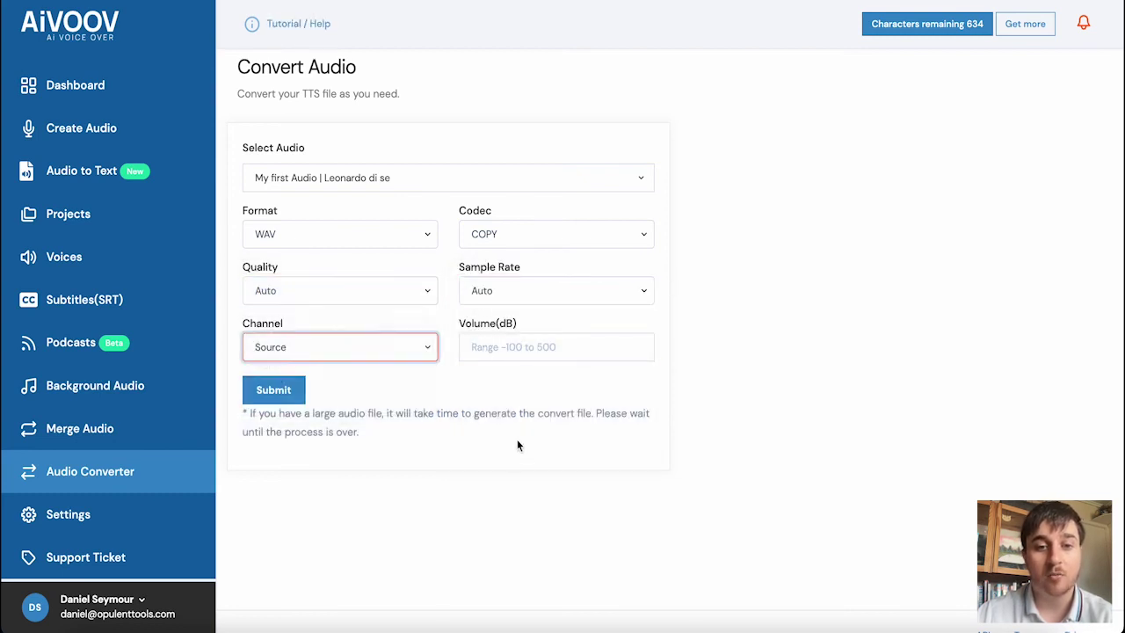
{"action": "key", "text": "Tab"}
{"action": "left_click", "coordinate": [479, 419]}
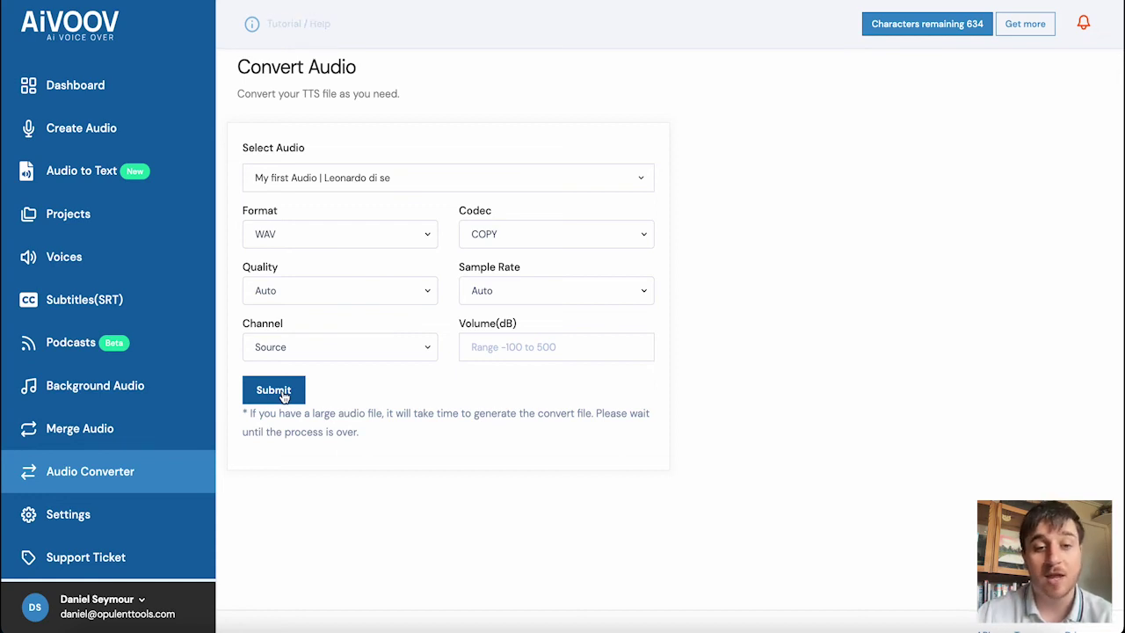
{"action": "scroll", "coordinate": [108, 481], "scroll_direction": "down", "scroll_amount": 1}
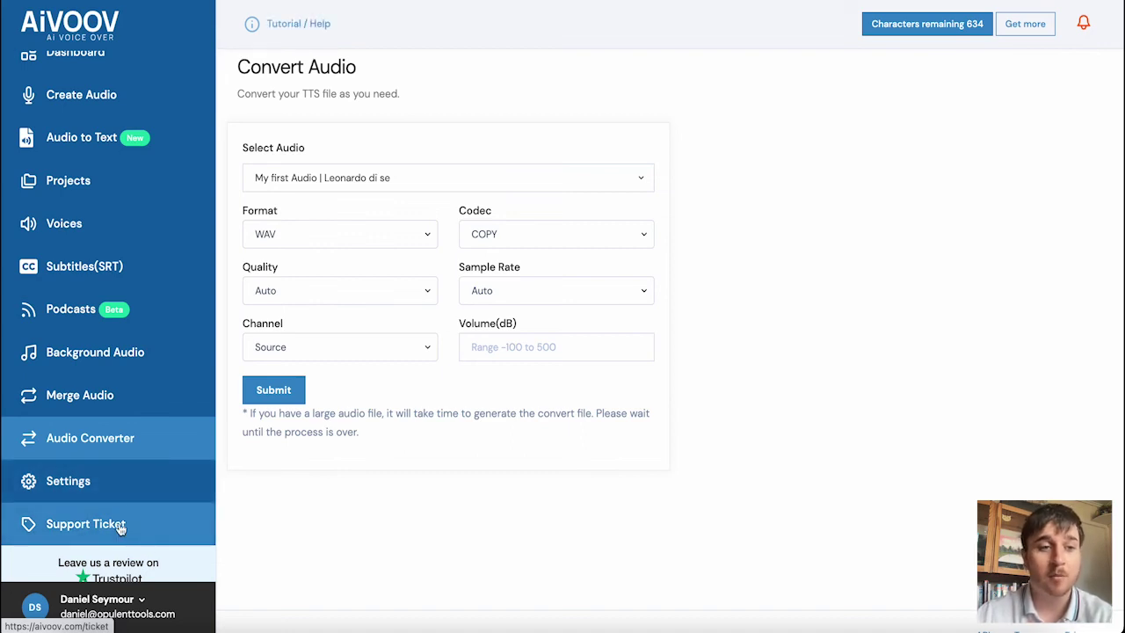
{"action": "scroll", "coordinate": [140, 390], "scroll_direction": "up", "scroll_amount": 1}
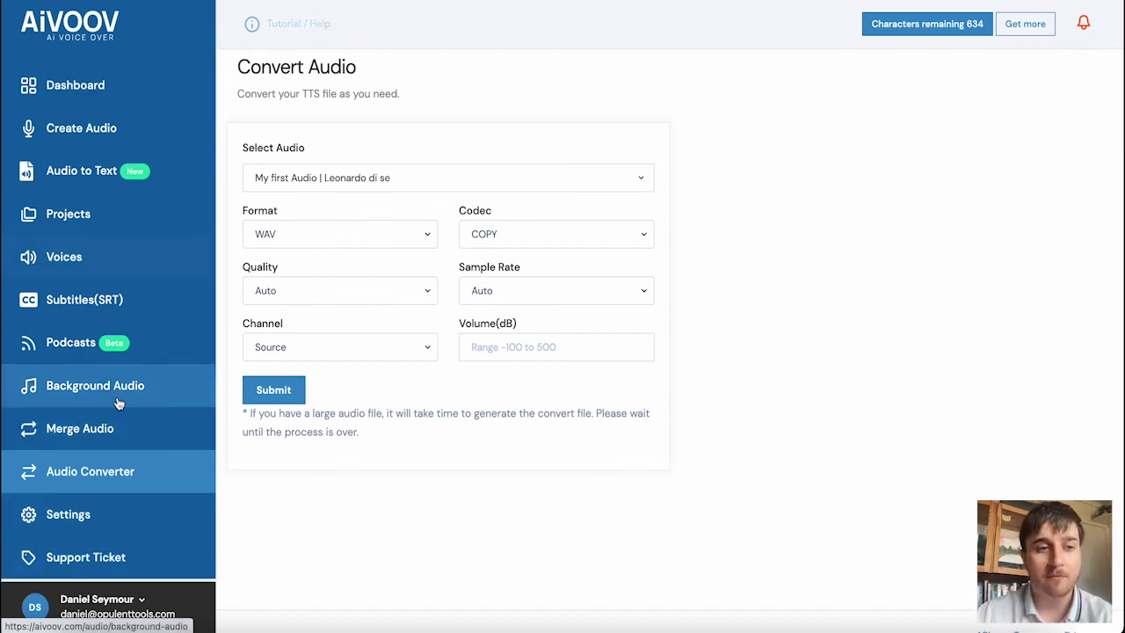
Return to the Audio to Text list showing the completed 'Back to text' transcription.
{"action": "left_click", "coordinate": [88, 176]}
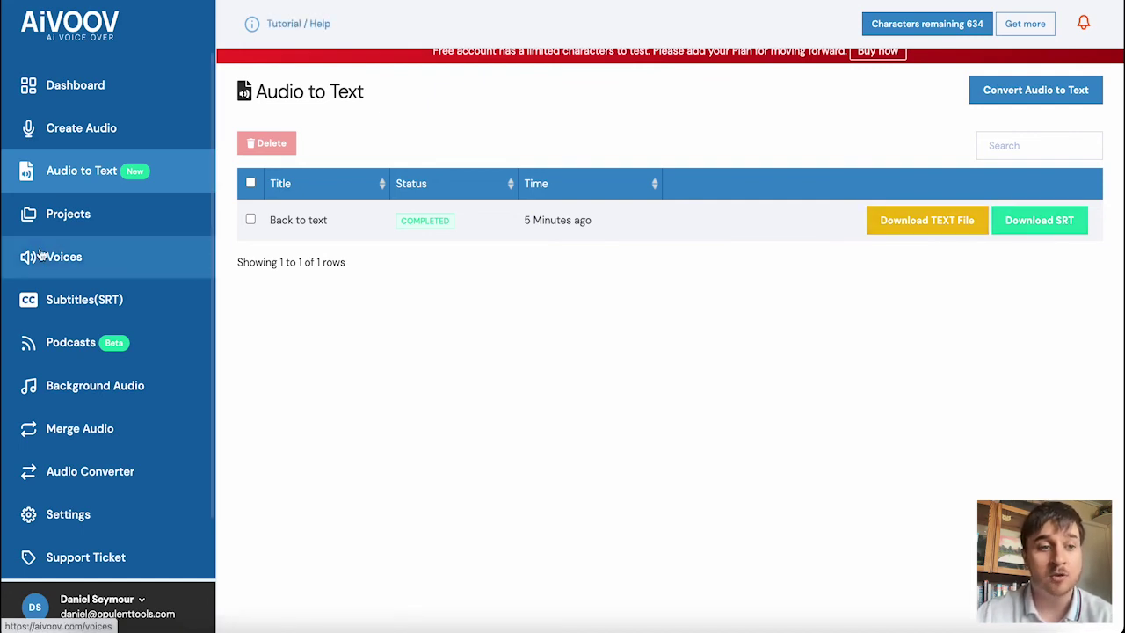
Download the 'Back to text' transcript as back-to-text.txt and select its text in TextEdit.
{"action": "left_click", "coordinate": [928, 221]}
{"action": "left_click_drag", "start_coordinate": [606, 201], "coordinate": [659, 180]}
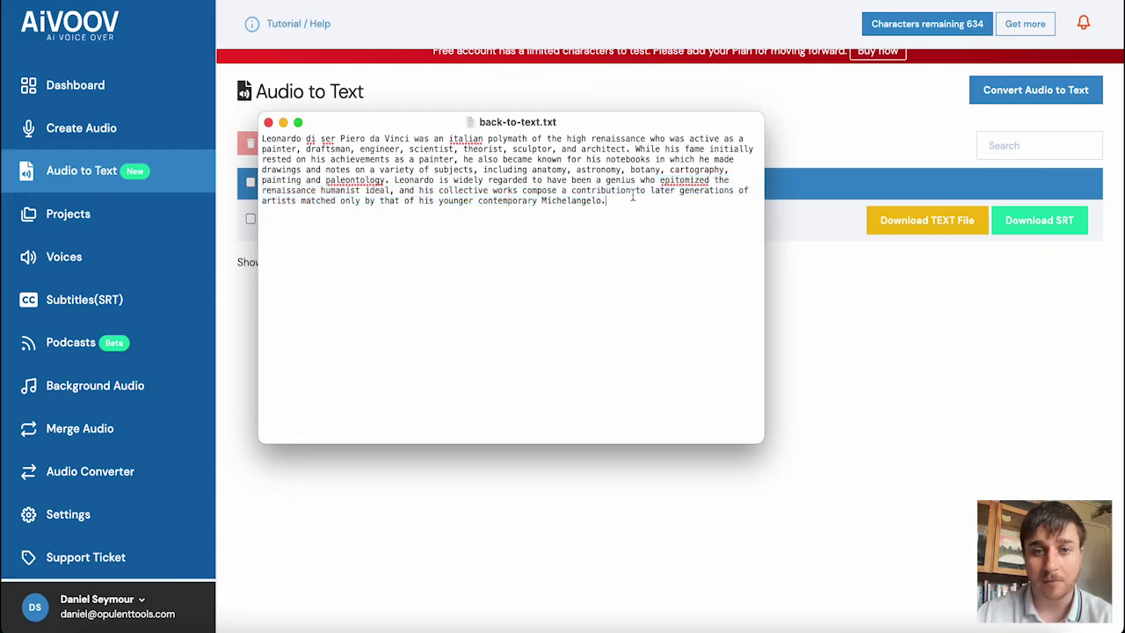